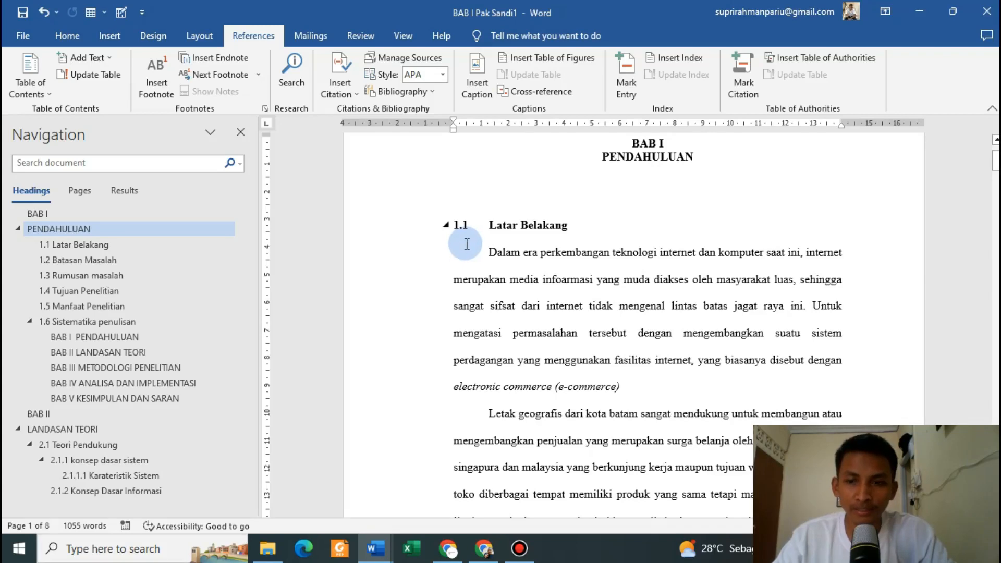
# - Examine how the heading outline jumps to the chapters and subsections of the finished BAB I Pak Sandi1 document, ending at PENDAHULUAN
pyautogui.click(100, 247)
pyautogui.click(100, 255)
pyautogui.click(100, 275)
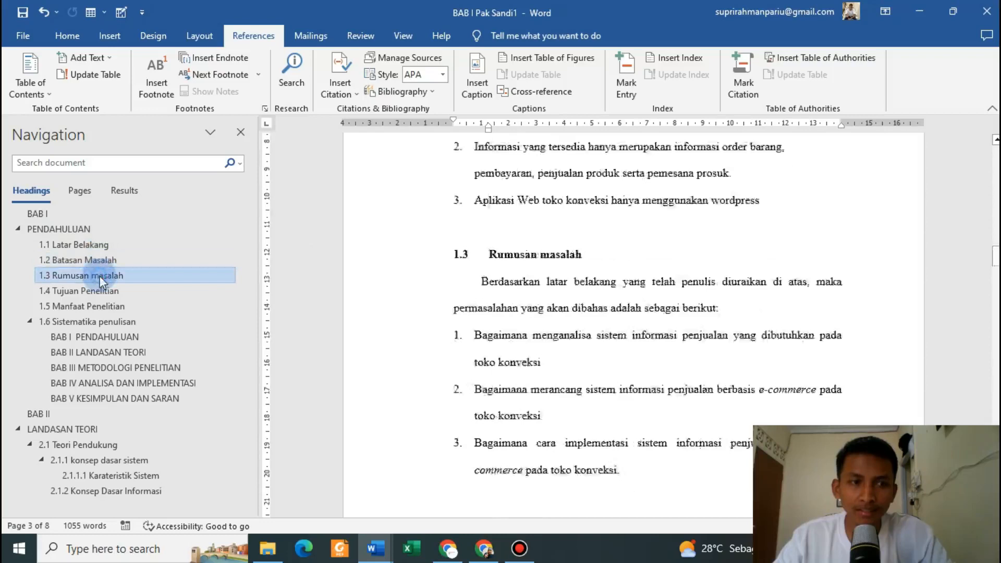
pyautogui.click(100, 290)
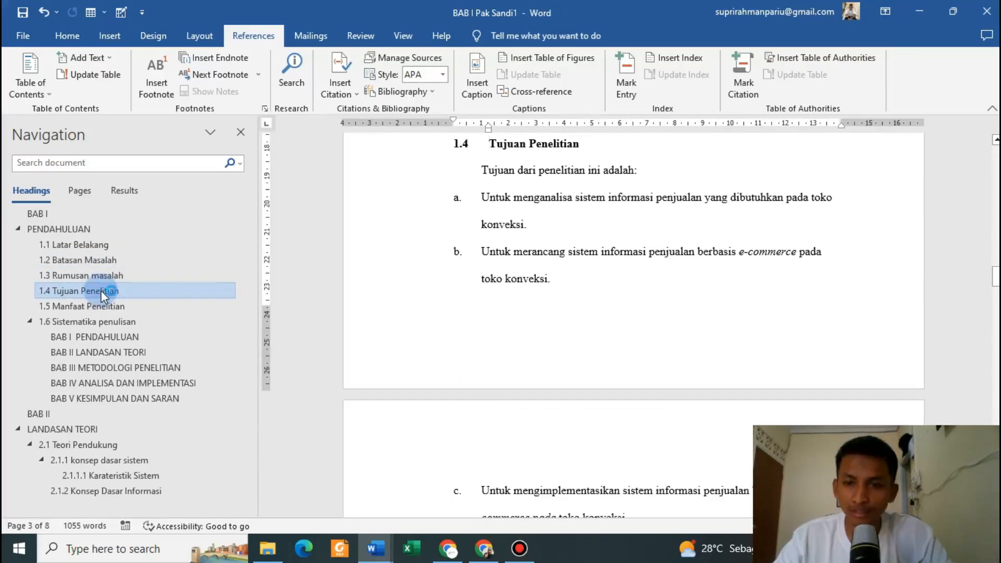
pyautogui.click(102, 333)
pyautogui.click(103, 325)
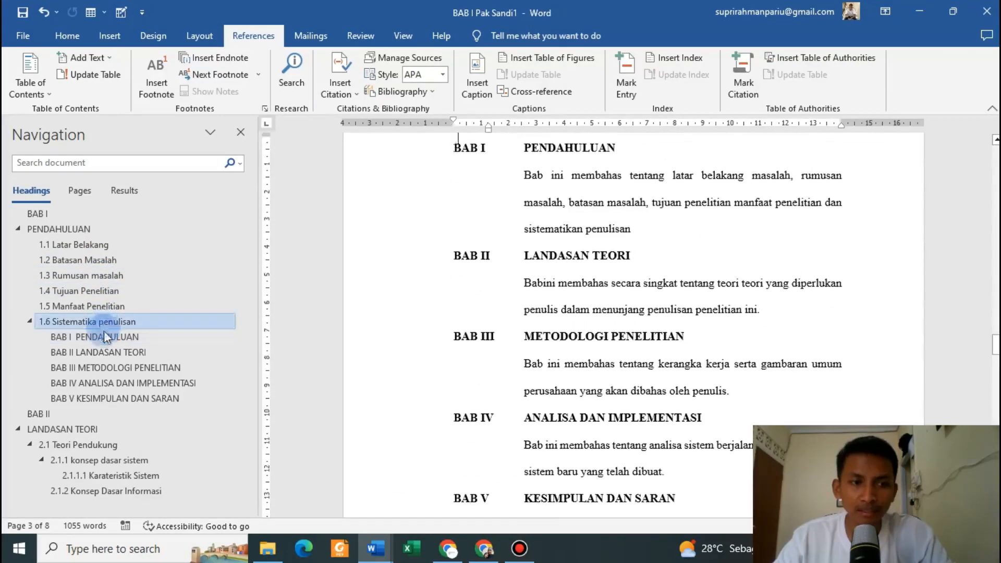
pyautogui.click(108, 338)
pyautogui.click(108, 351)
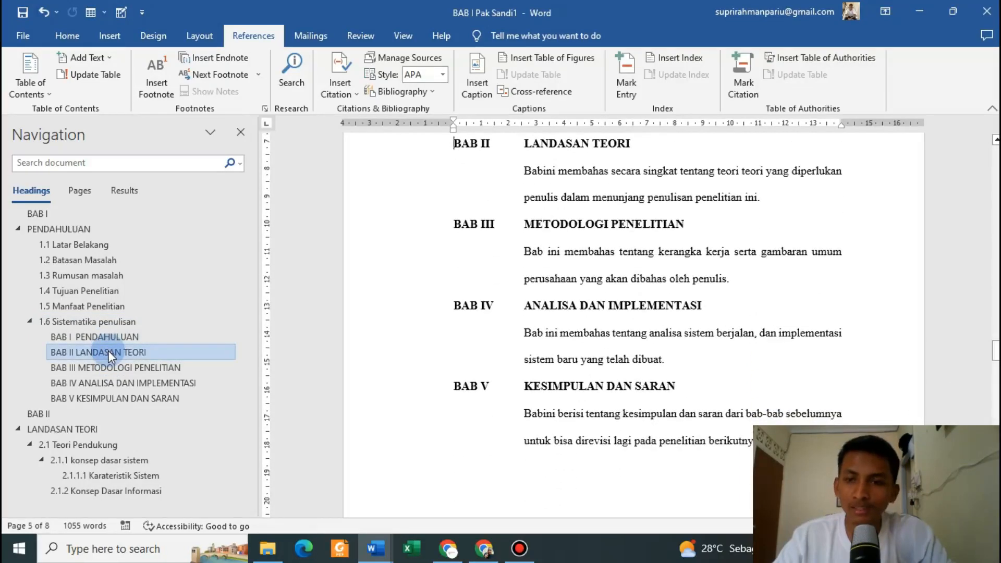
pyautogui.click(104, 399)
pyautogui.click(97, 431)
pyautogui.click(86, 444)
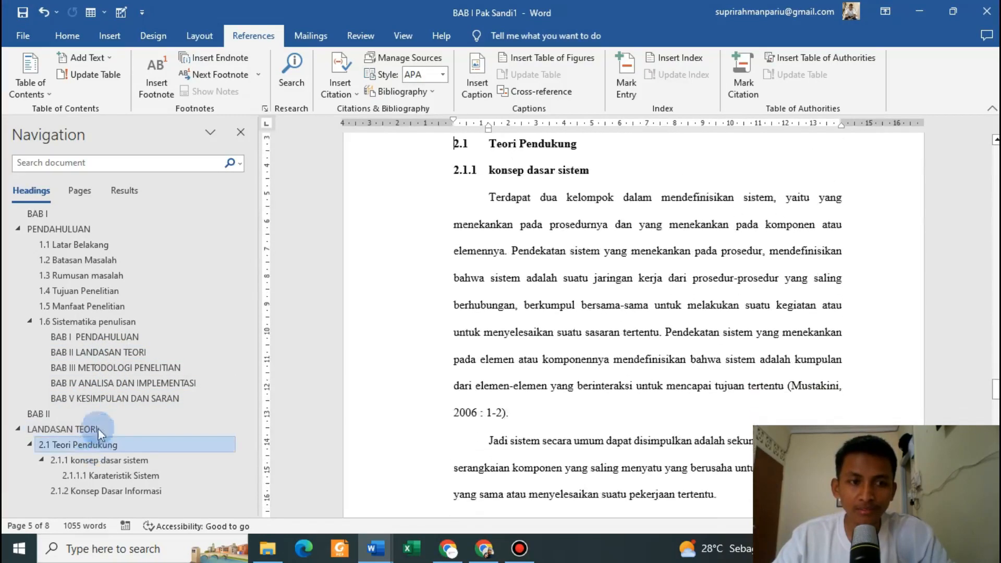
pyautogui.click(111, 275)
pyautogui.click(96, 245)
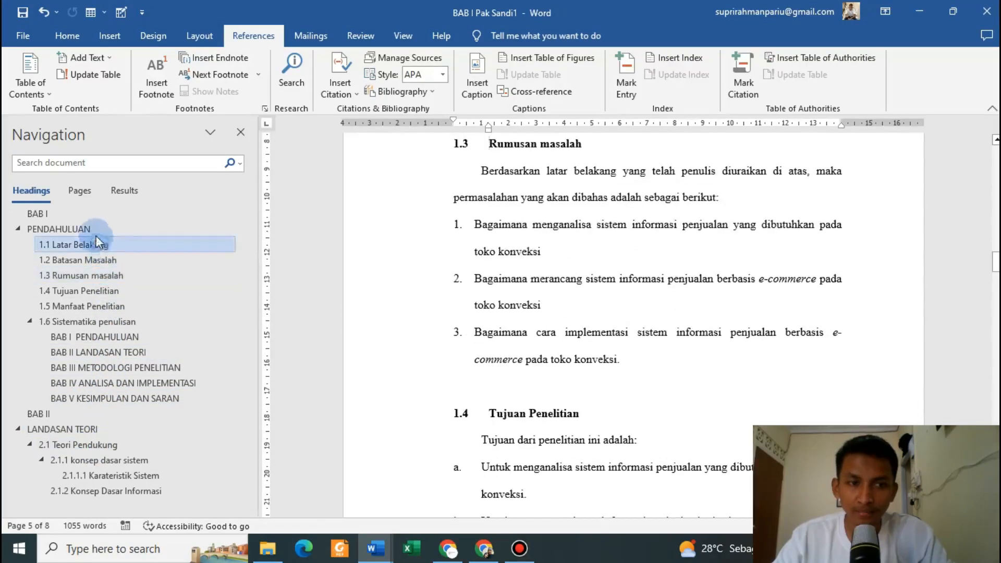
pyautogui.click(96, 228)
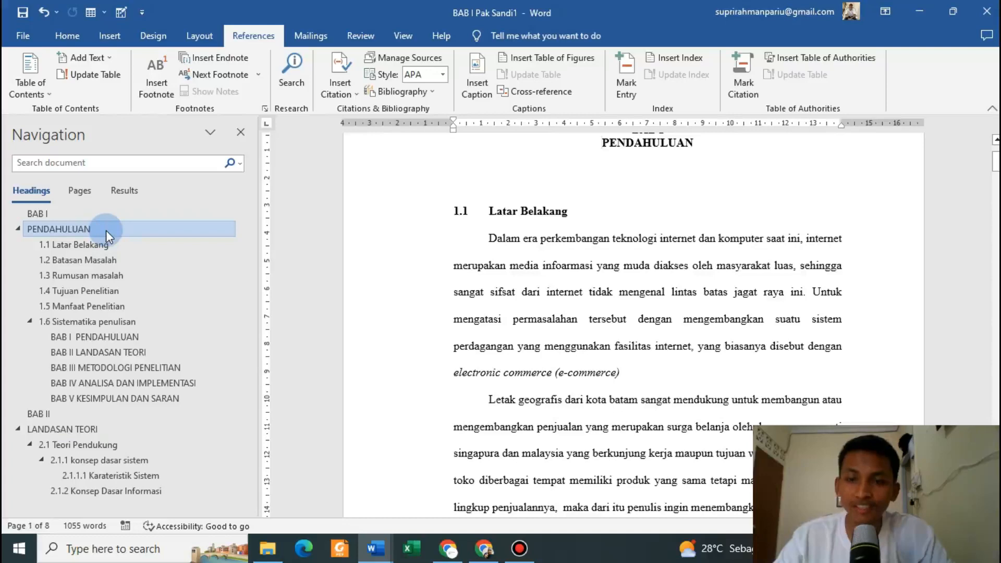
pyautogui.click(527, 234)
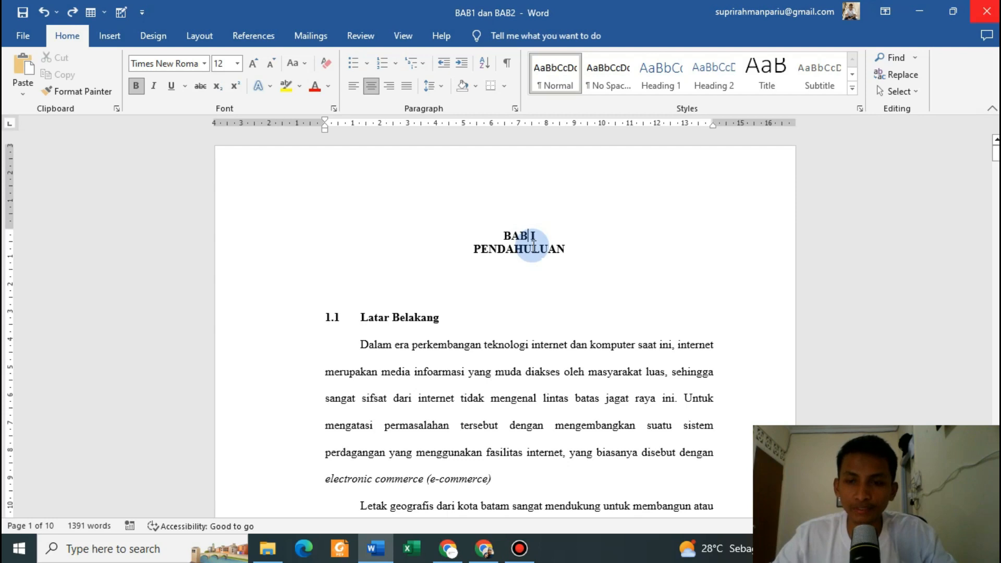
pyautogui.scroll(-3, 485, 286)
pyautogui.scroll(3, 791, 279)
pyautogui.scroll(-1, 559, 346)
pyautogui.scroll(2, 540, 333)
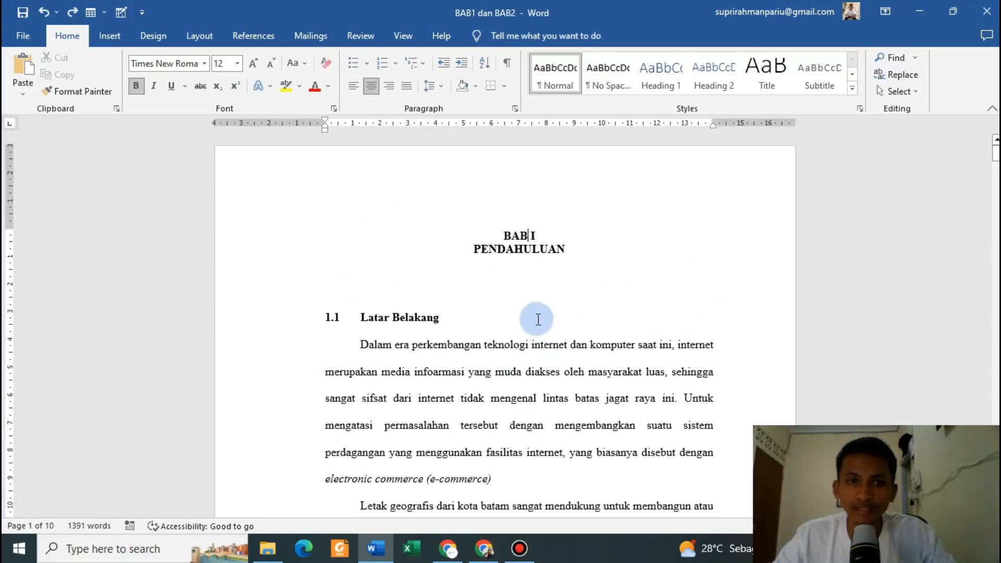
# - Show the heading outline for navigating the BAB1 dan BAB2 document
pyautogui.hotkey('ctrl', 'f')
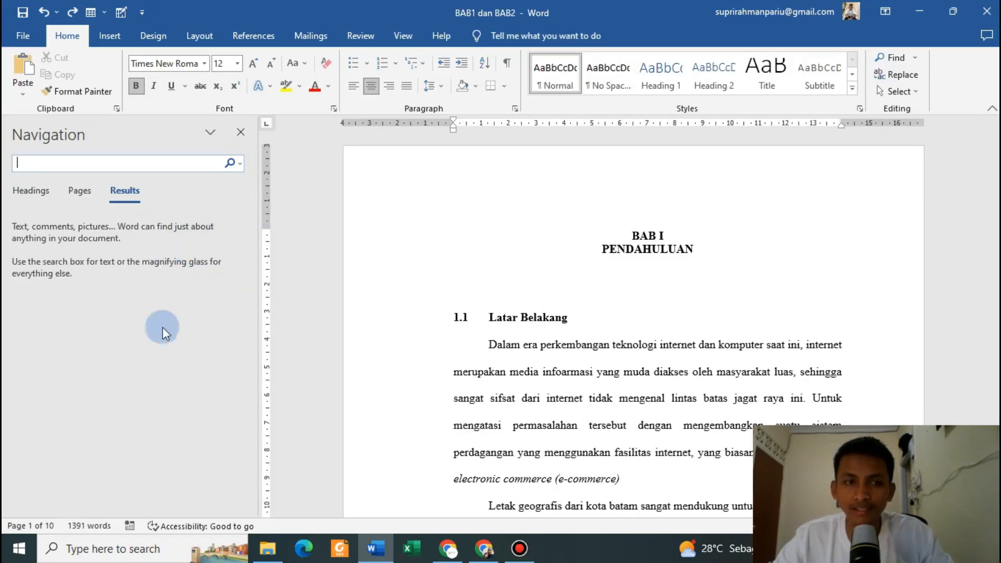
pyautogui.click(38, 188)
pyautogui.click(118, 192)
pyautogui.click(47, 191)
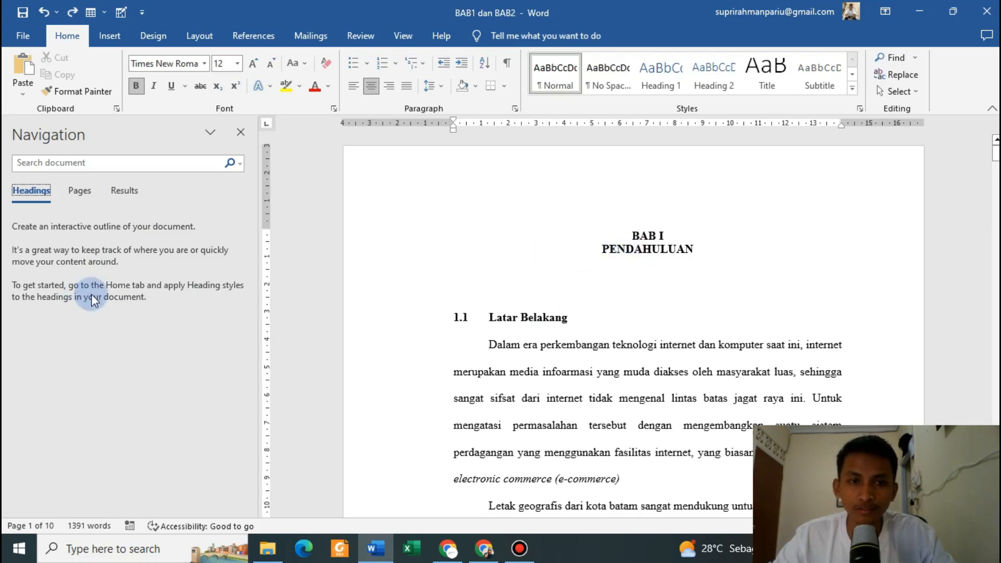
pyautogui.click(648, 234)
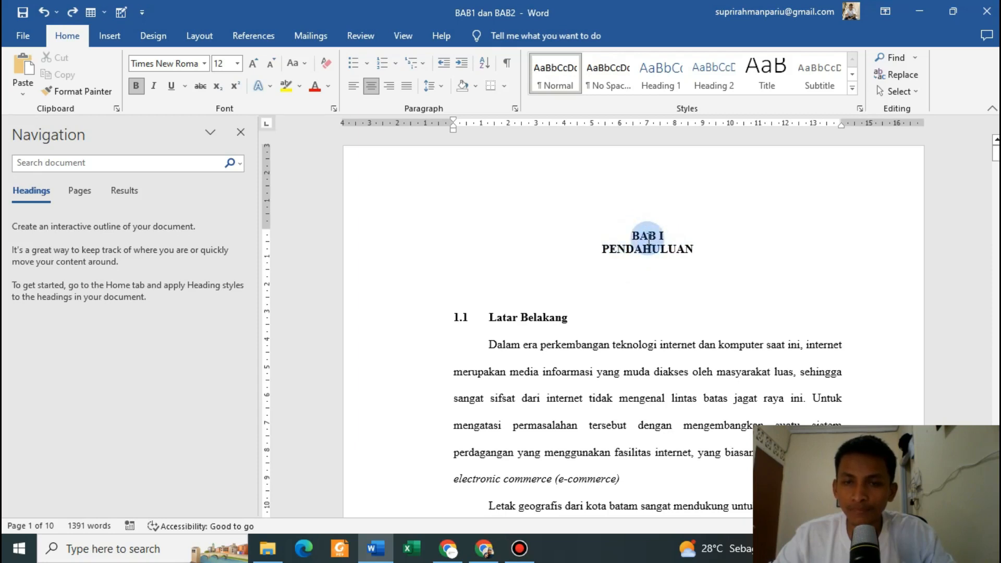
pyautogui.moveTo(630, 235); pyautogui.dragTo(673, 237)
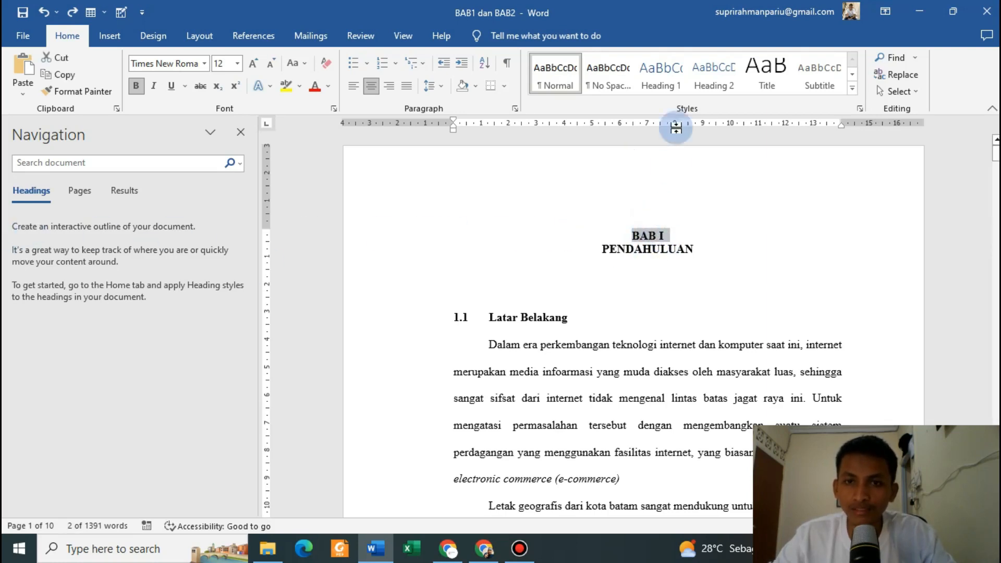
pyautogui.rightClick(675, 89)
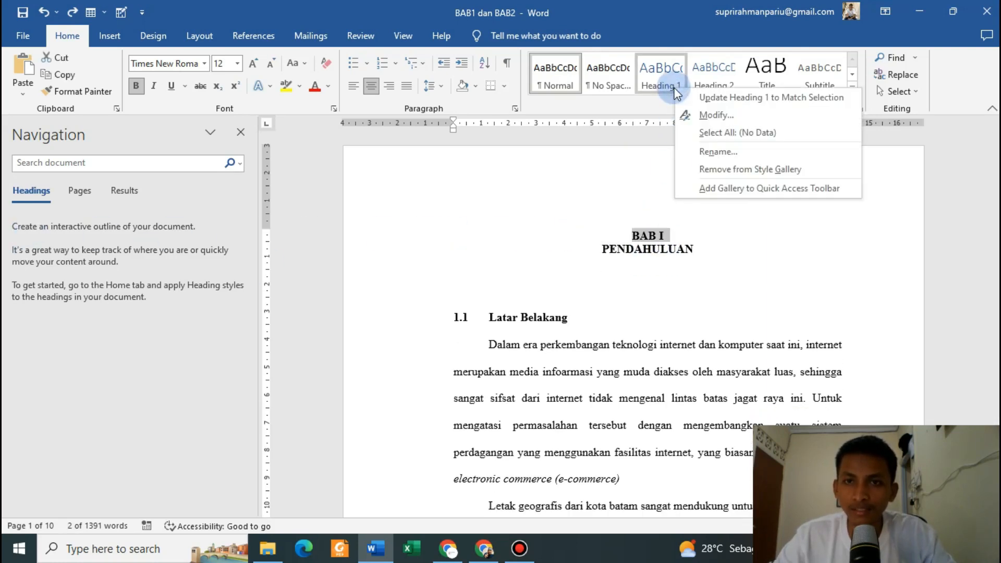
pyautogui.click(626, 166)
pyautogui.click(658, 237)
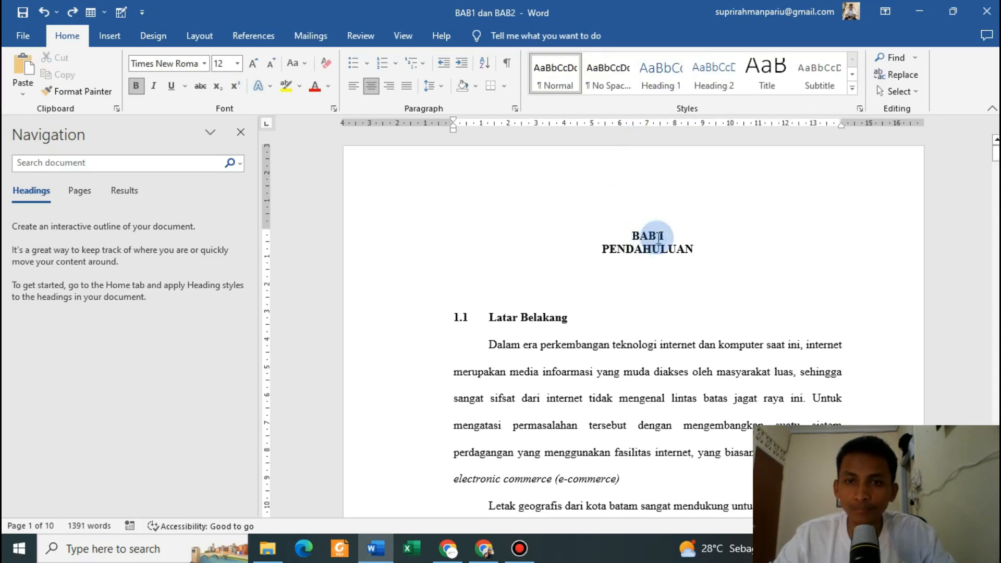
# - Try applying the default Heading 1 style to the BAB I and PENDAHULUAN title lines, and undo it
pyautogui.moveTo(636, 237); pyautogui.dragTo(695, 250)
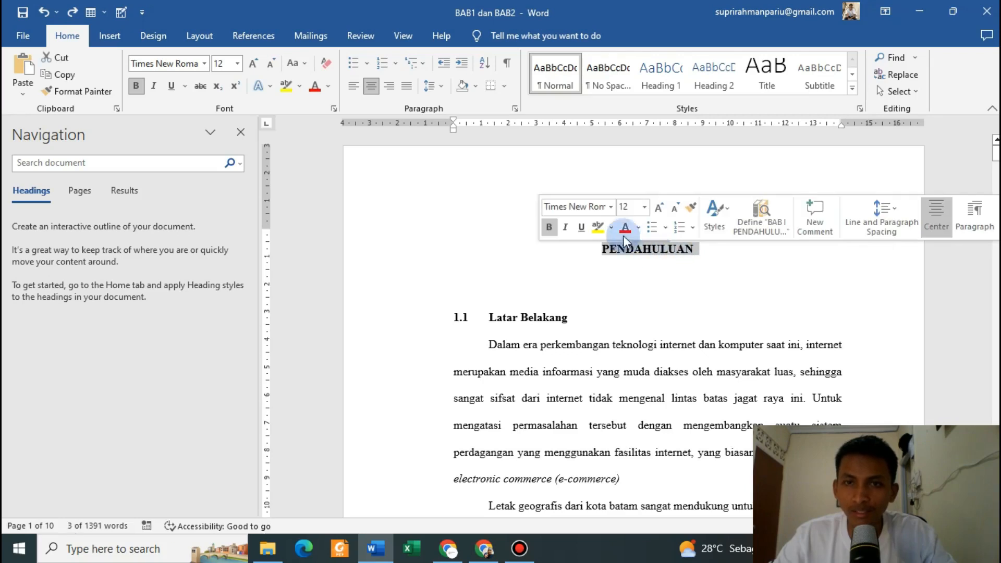
pyautogui.click(662, 89)
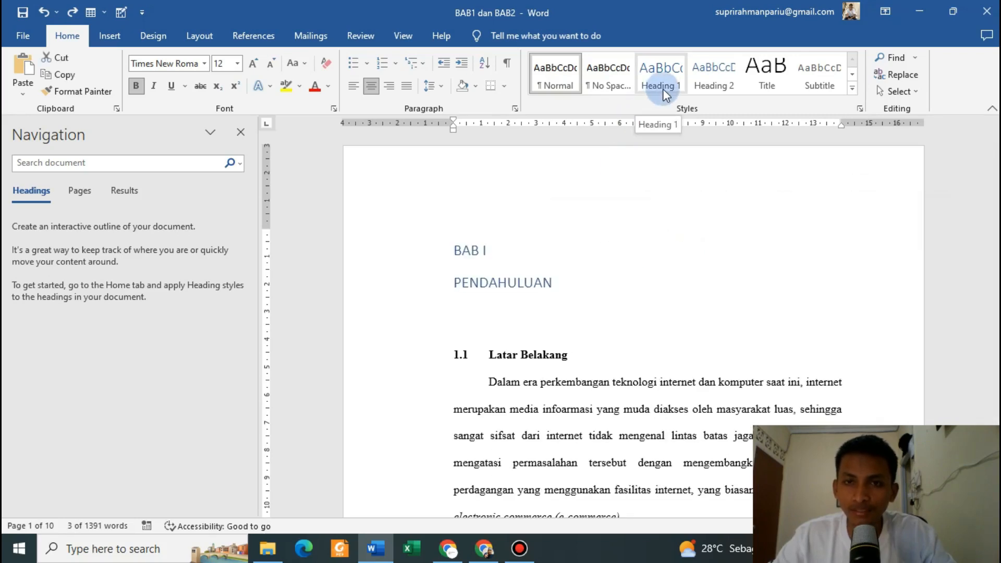
pyautogui.click(662, 89)
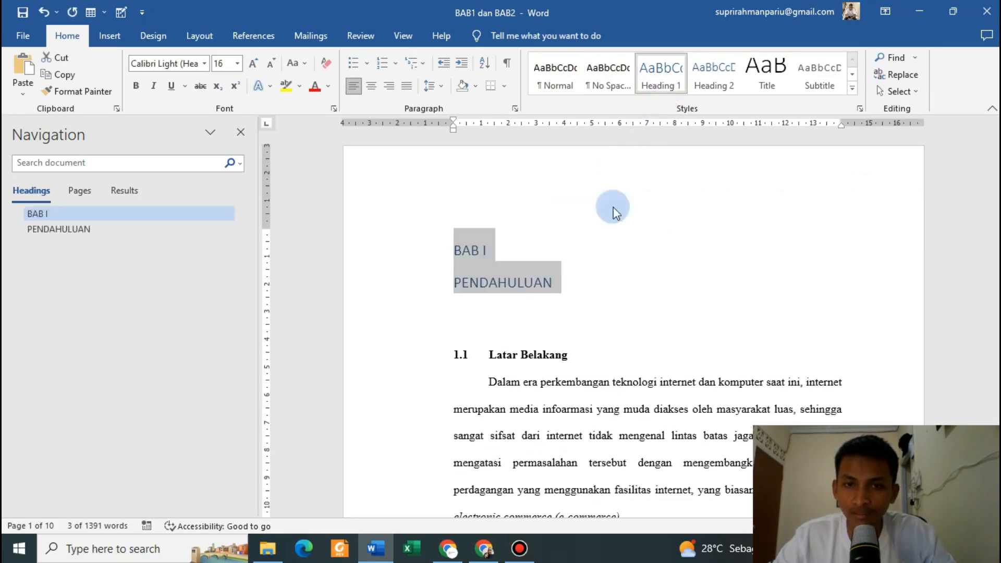
pyautogui.click(515, 267)
pyautogui.hotkey('ctrl', 'z')
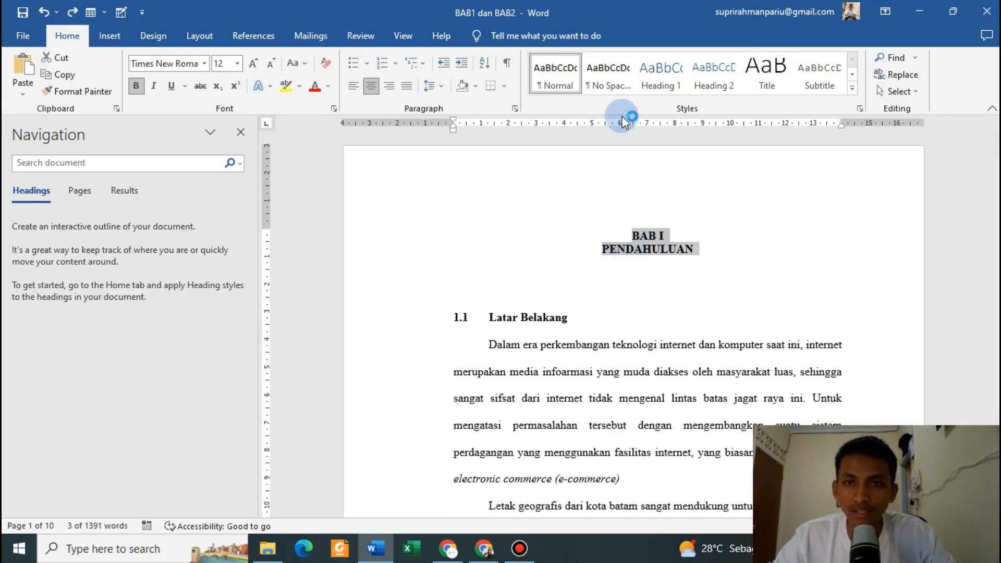
# - Update Heading 1 to match the selected BAB I and PENDAHULUAN title lines, and jump to PENDAHULUAN from the outline
pyautogui.rightClick(658, 77)
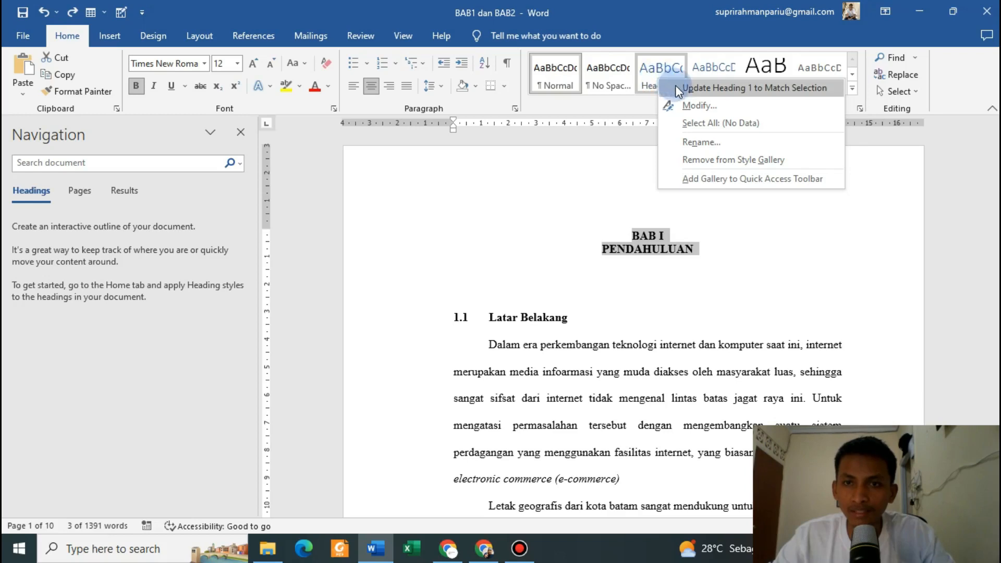
pyautogui.click(750, 89)
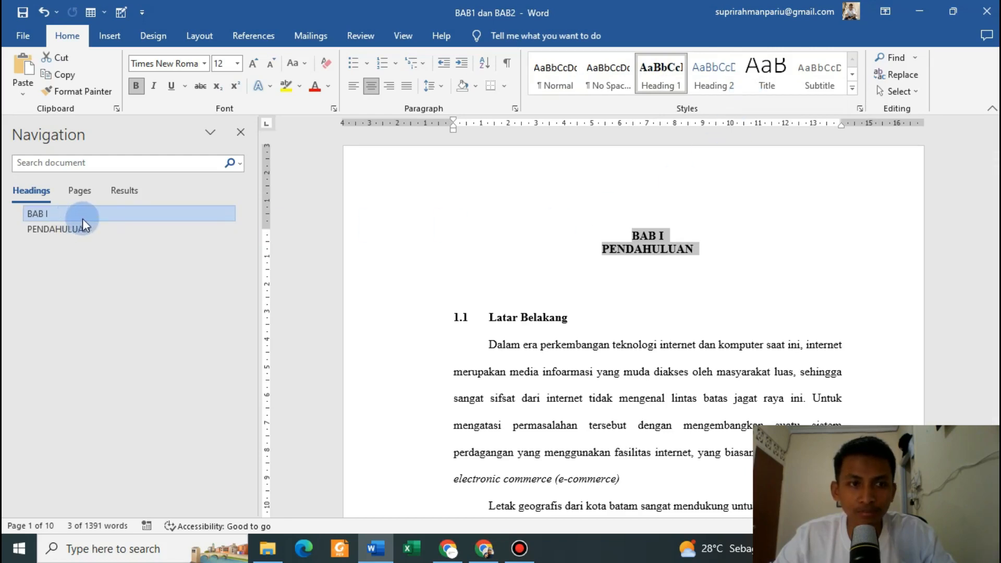
pyautogui.click(83, 229)
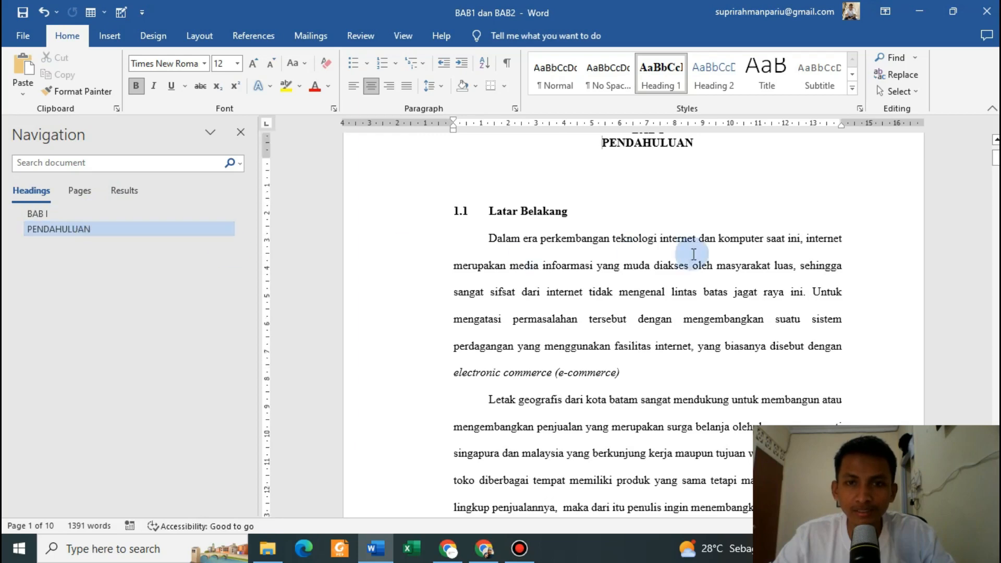
# - Update Heading 2 to match the formatting of the 1.1 Latar Belakang subheading
pyautogui.scroll(3, 693, 254)
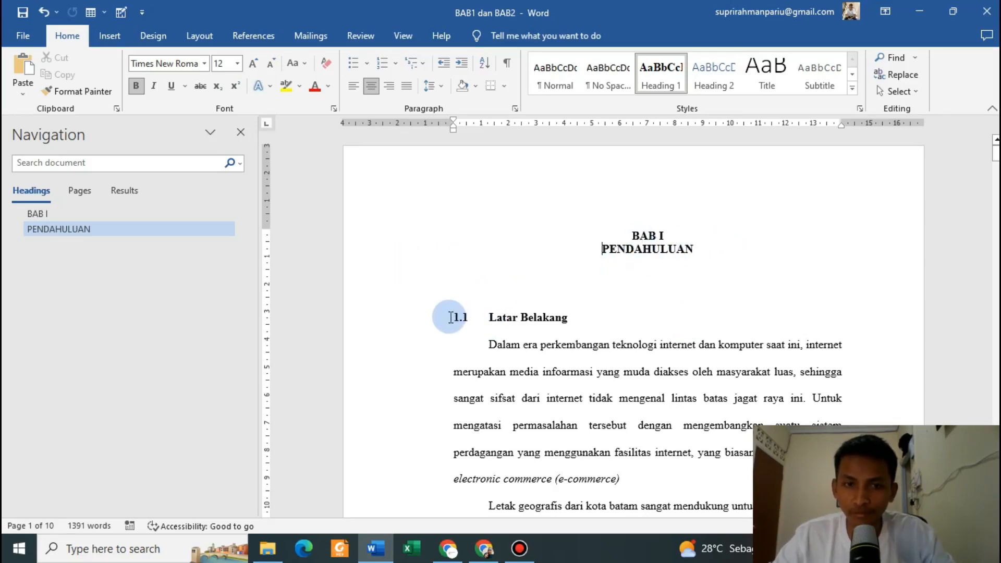
pyautogui.moveTo(597, 319); pyautogui.dragTo(619, 330)
pyautogui.click(476, 320)
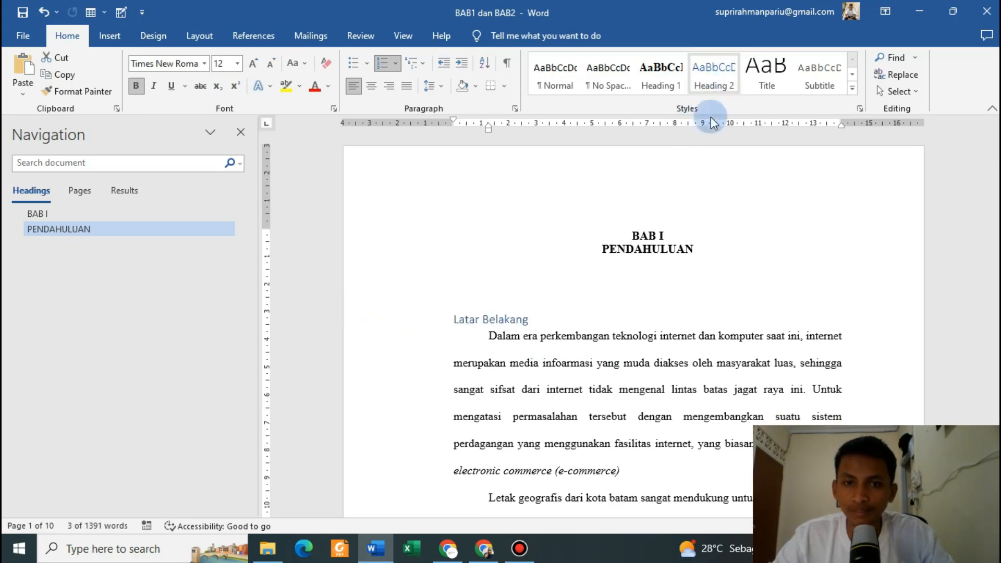
pyautogui.click(719, 89)
pyautogui.rightClick(723, 88)
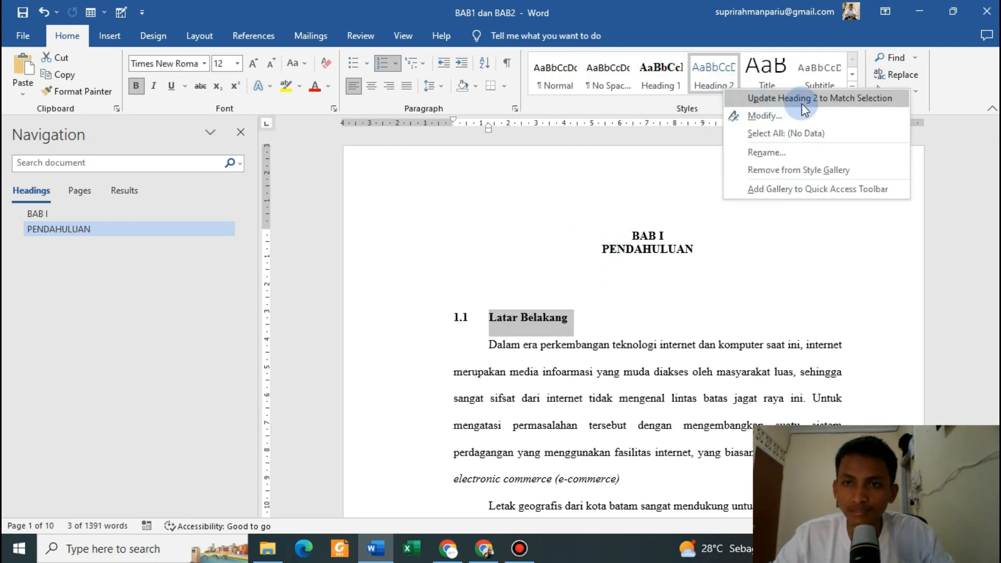
pyautogui.click(830, 104)
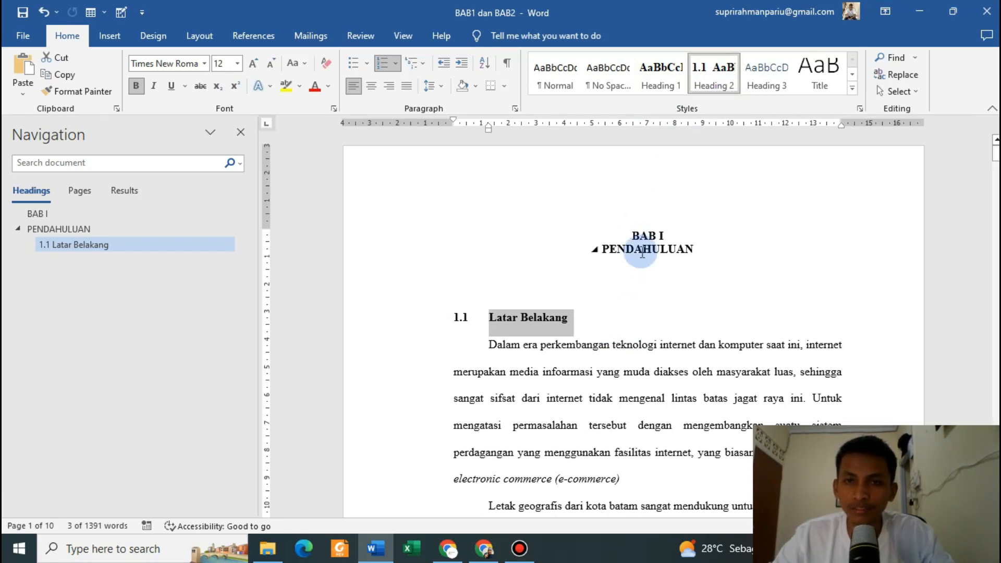
pyautogui.click(663, 86)
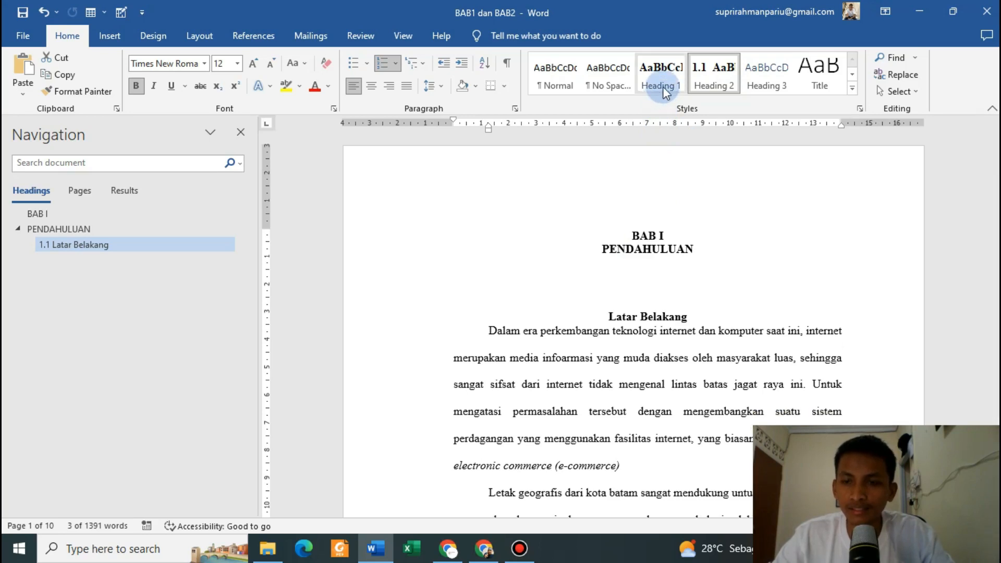
pyautogui.scroll(-3, 592, 310)
pyautogui.scroll(3, 592, 309)
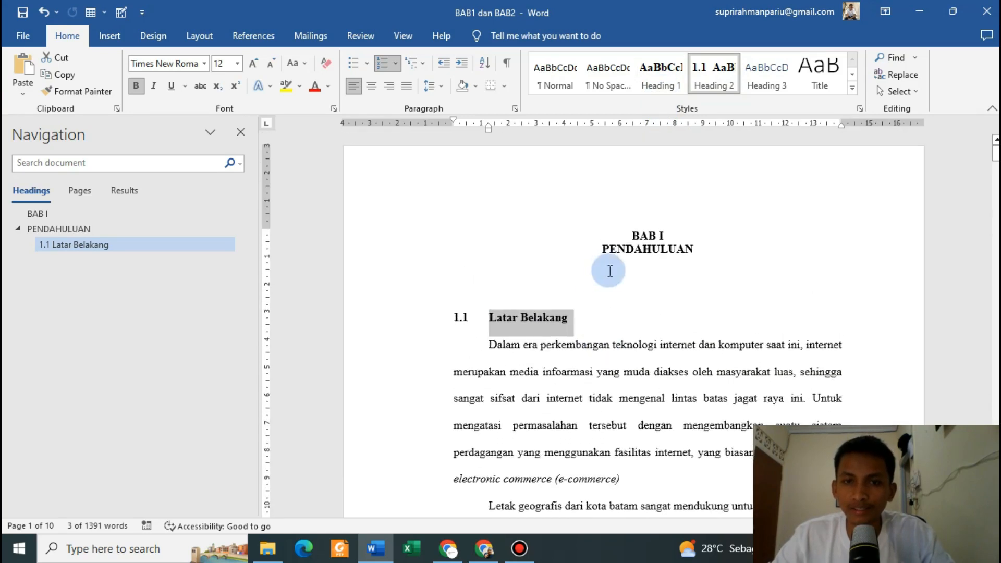
pyautogui.scroll(-7, 609, 271)
pyautogui.scroll(3, 602, 355)
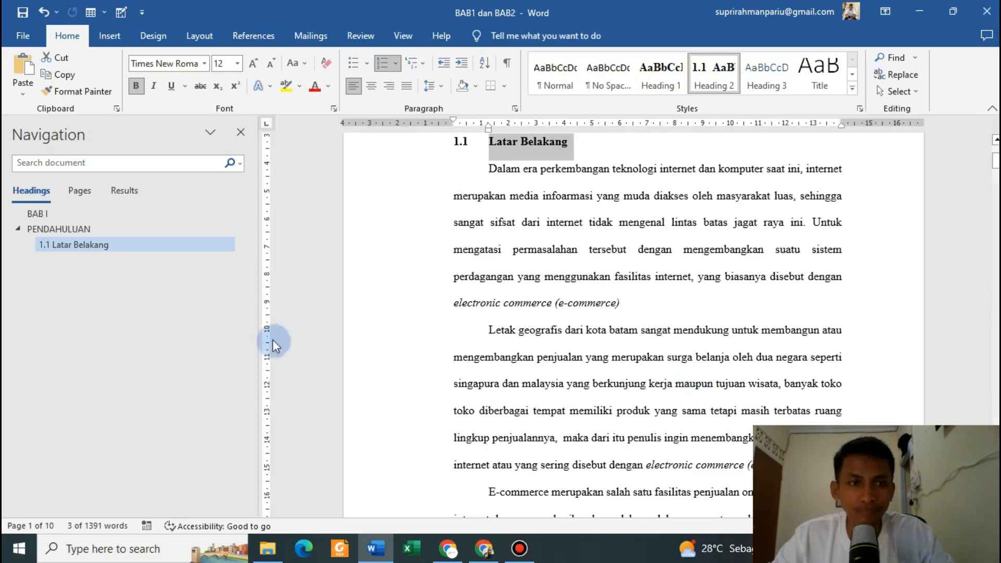
# - Apply the Heading 2 style to the 1.2 Batasan Masalah subheading on page 3
pyautogui.scroll(-10, 636, 342)
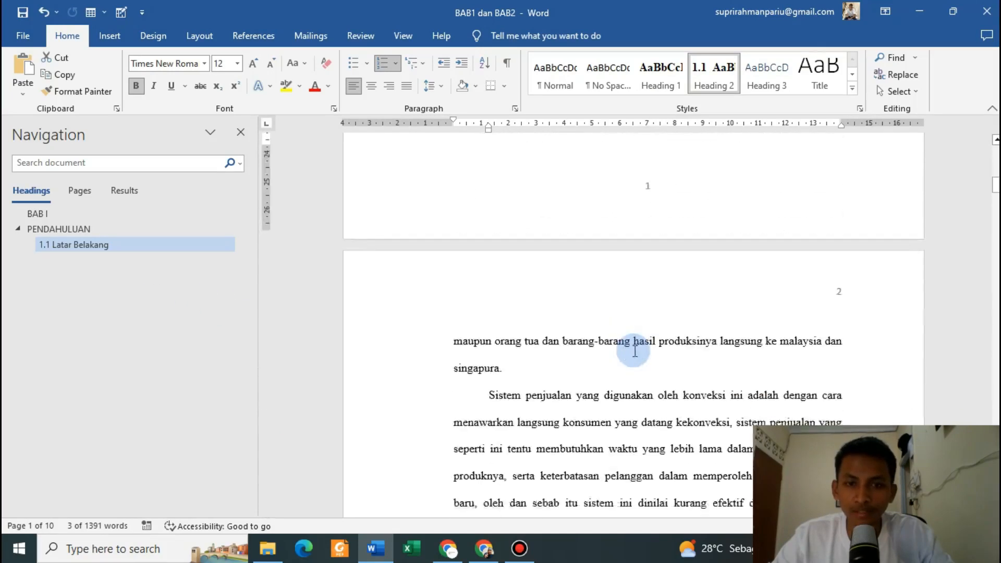
pyautogui.scroll(-10, 635, 351)
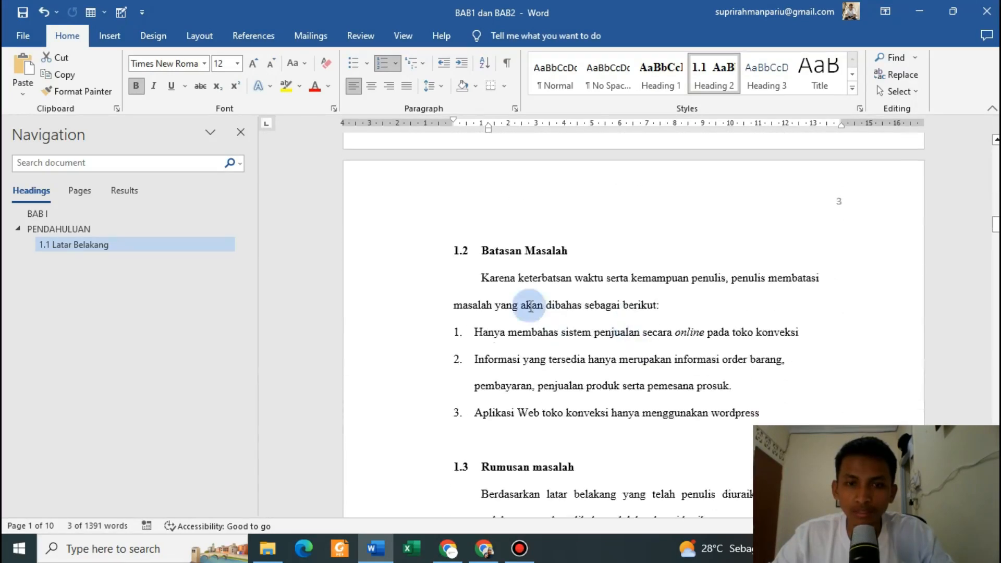
pyautogui.moveTo(483, 245); pyautogui.dragTo(554, 255)
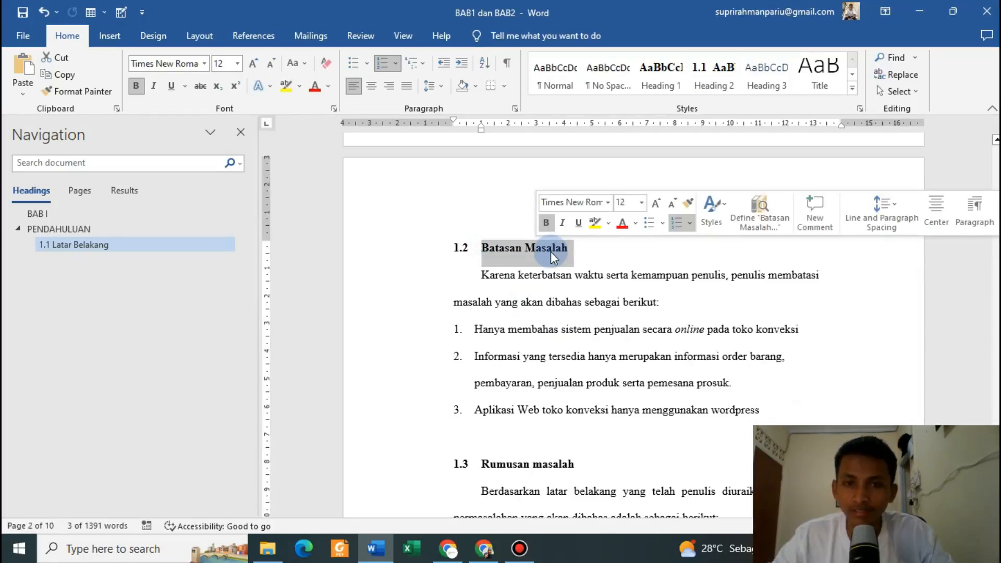
pyautogui.click(578, 246)
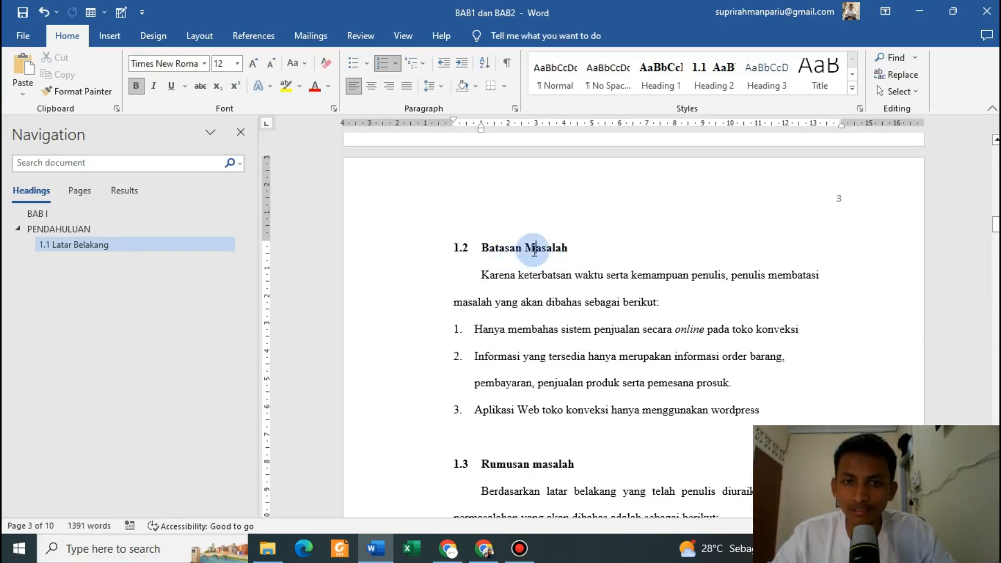
pyautogui.click(714, 81)
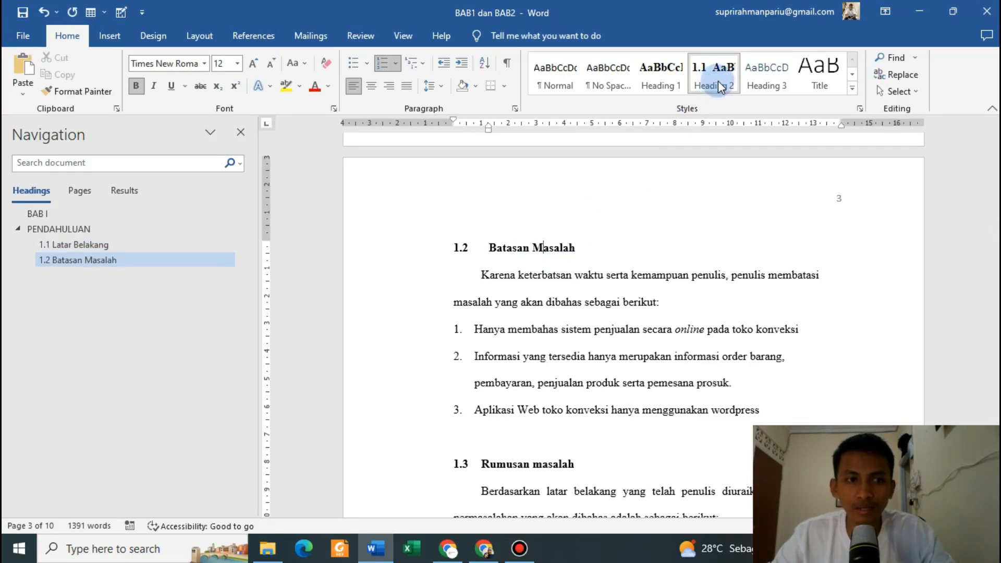
pyautogui.click(58, 253)
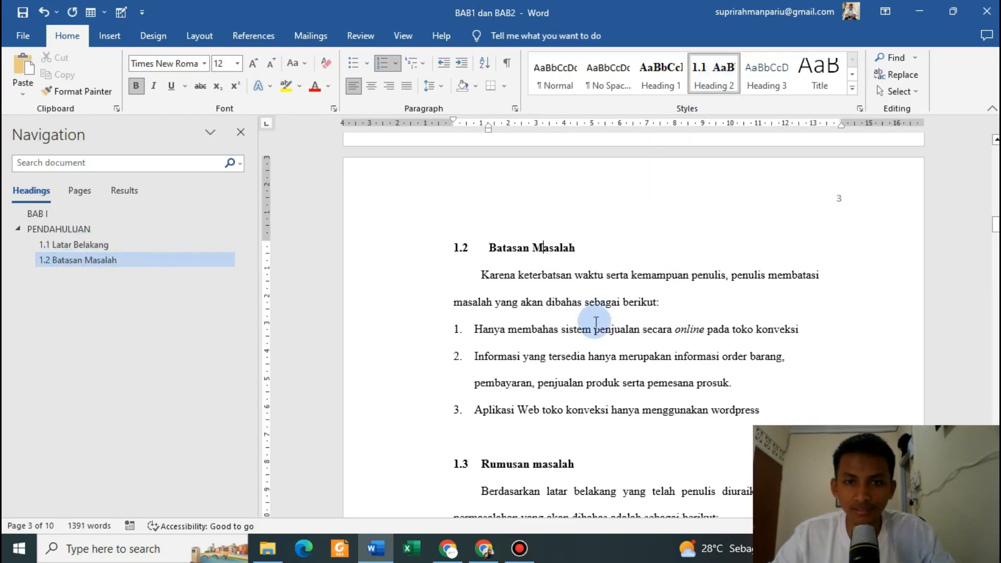
# - Apply the Heading 2 style to the 1.3 Rumusan masalah and 1.4 Tujuan Penelitian subheadings
pyautogui.scroll(-3, 596, 319)
pyautogui.click(504, 358)
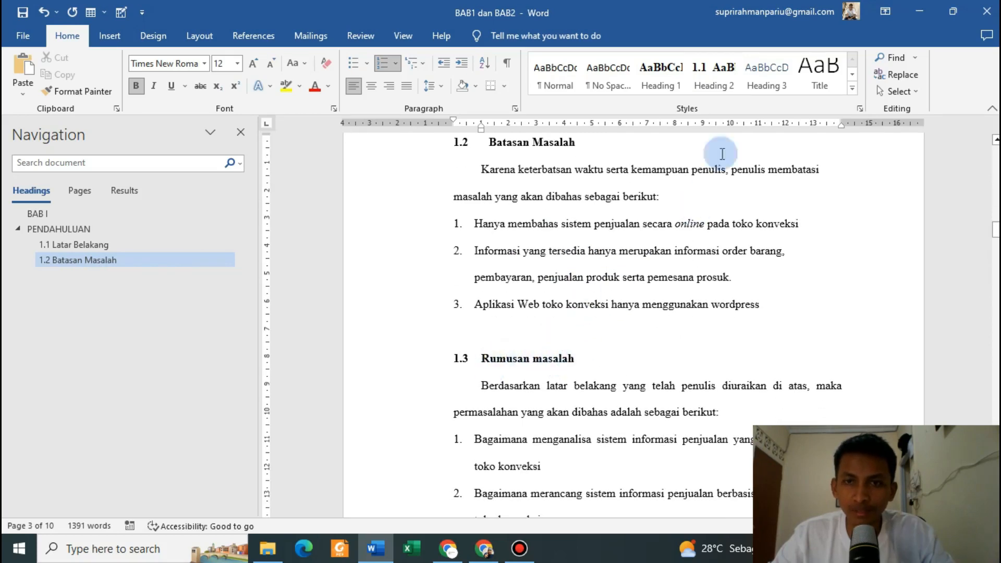
pyautogui.click(714, 84)
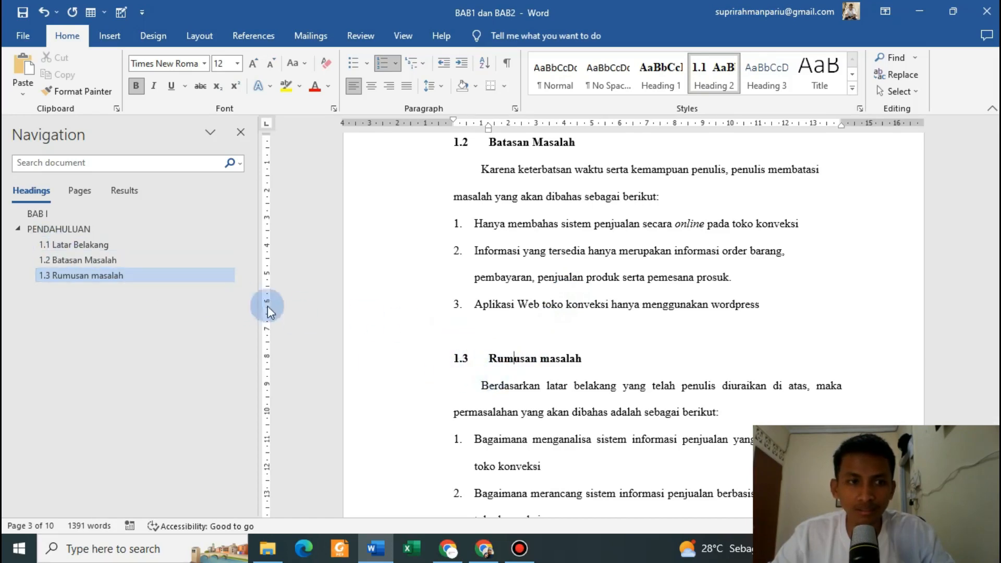
pyautogui.scroll(-2, 576, 357)
pyautogui.scroll(-2, 574, 360)
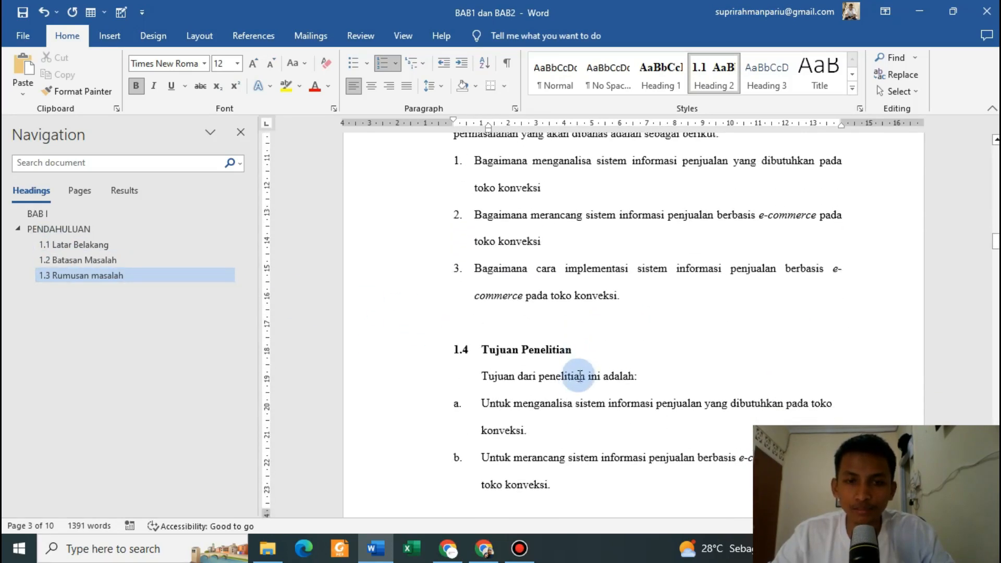
pyautogui.click(510, 339)
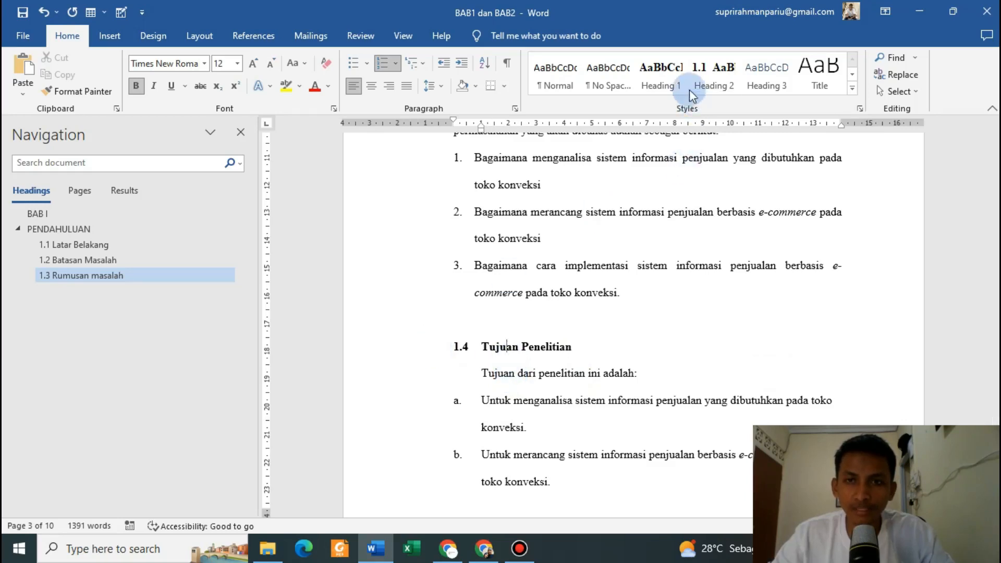
pyautogui.click(608, 305)
# - Apply the Heading 2 style to the 1.5 Manfaat Penelitian and 1.6 Sistematika penulisan subheadings
pyautogui.scroll(-3, 608, 305)
pyautogui.scroll(-5, 605, 304)
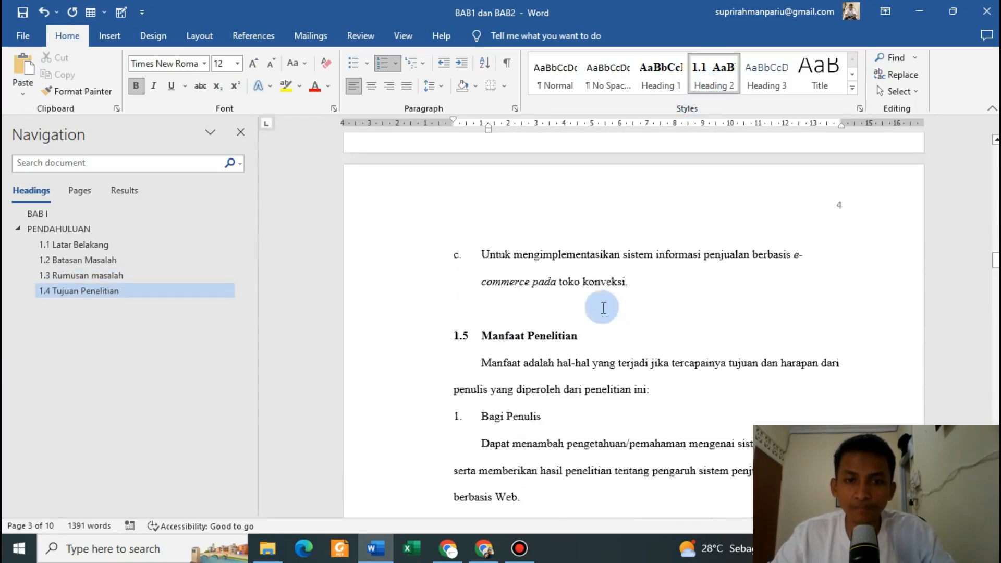
pyautogui.click(508, 283)
pyautogui.click(725, 76)
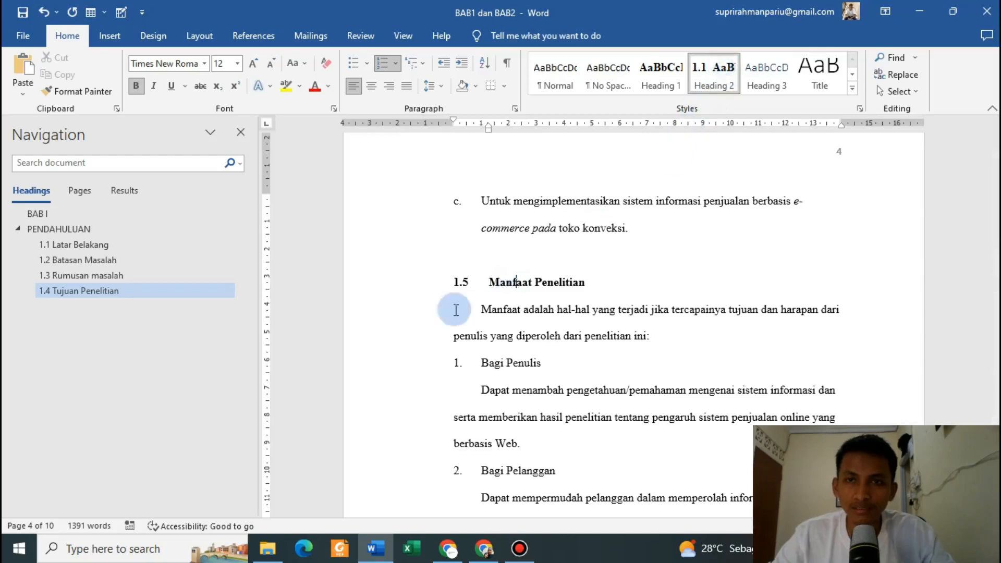
pyautogui.scroll(-9, 513, 383)
pyautogui.scroll(-3, 515, 379)
pyautogui.click(518, 360)
pyautogui.click(702, 77)
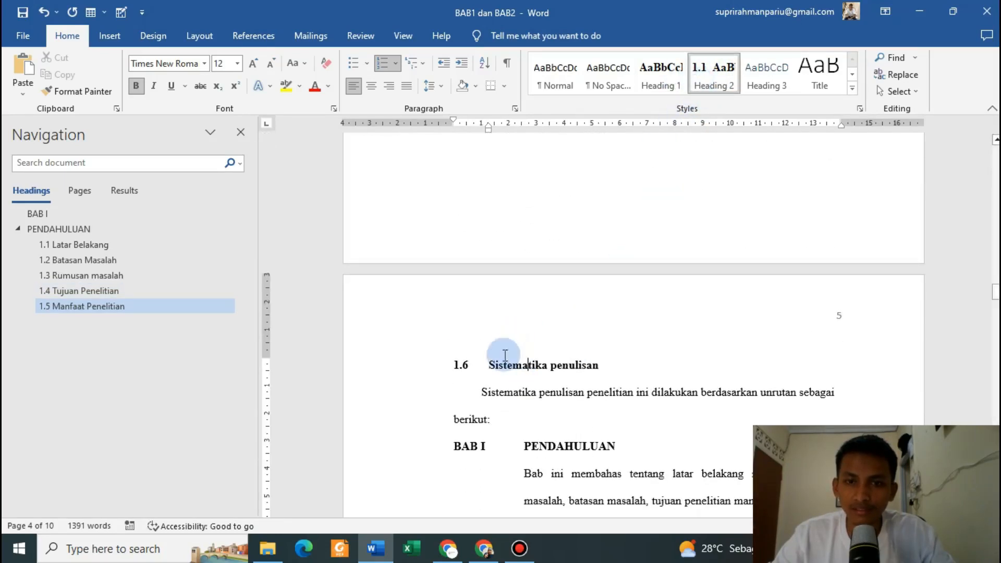
# - Start a new style named BAB II from the formatting of the BAB II and LANDASAN TEORI title lines on page 6
pyautogui.scroll(-15, 505, 350)
pyautogui.scroll(-2, 509, 352)
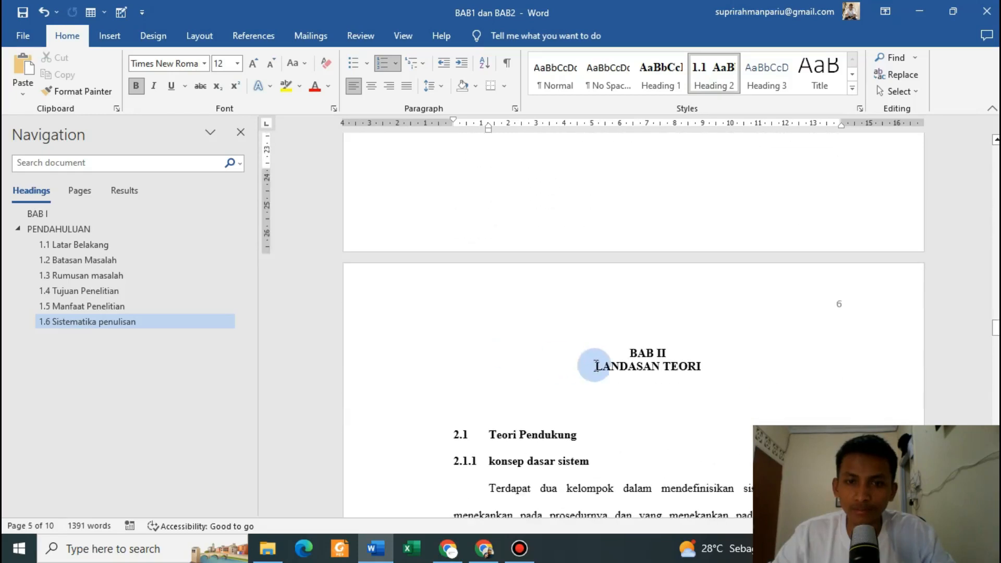
pyautogui.click(641, 349)
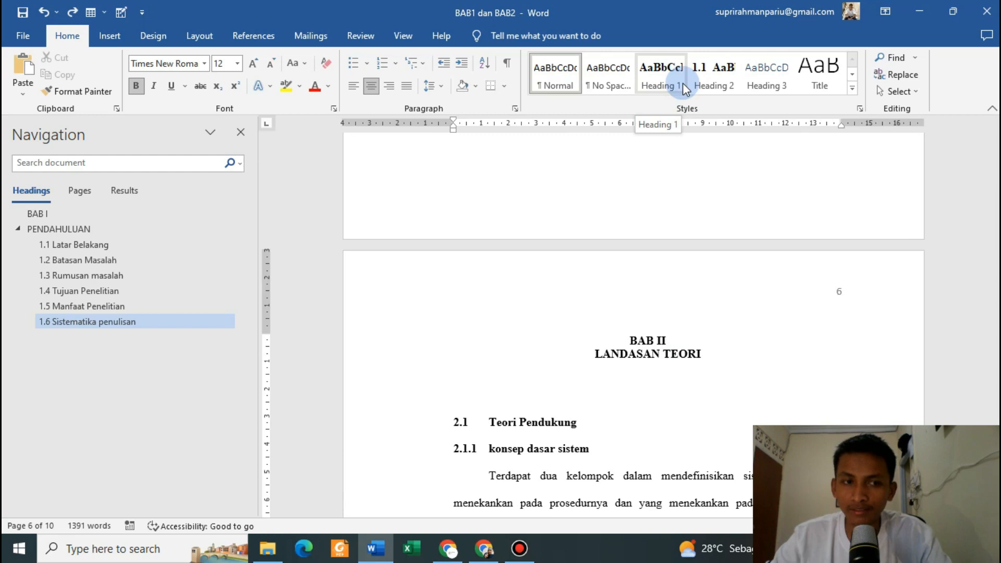
pyautogui.click(645, 341)
pyautogui.moveTo(628, 342); pyautogui.dragTo(699, 354)
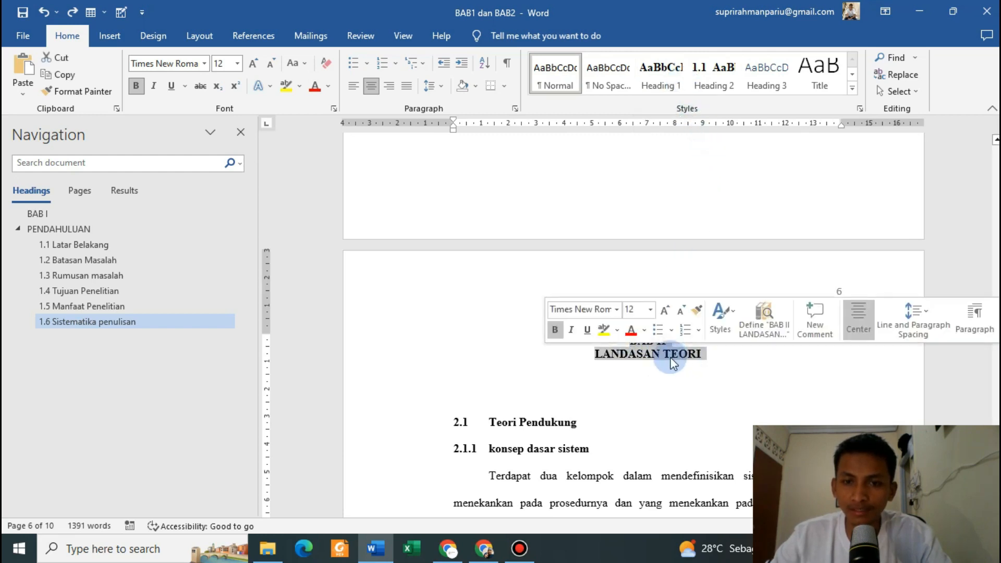
pyautogui.click(854, 89)
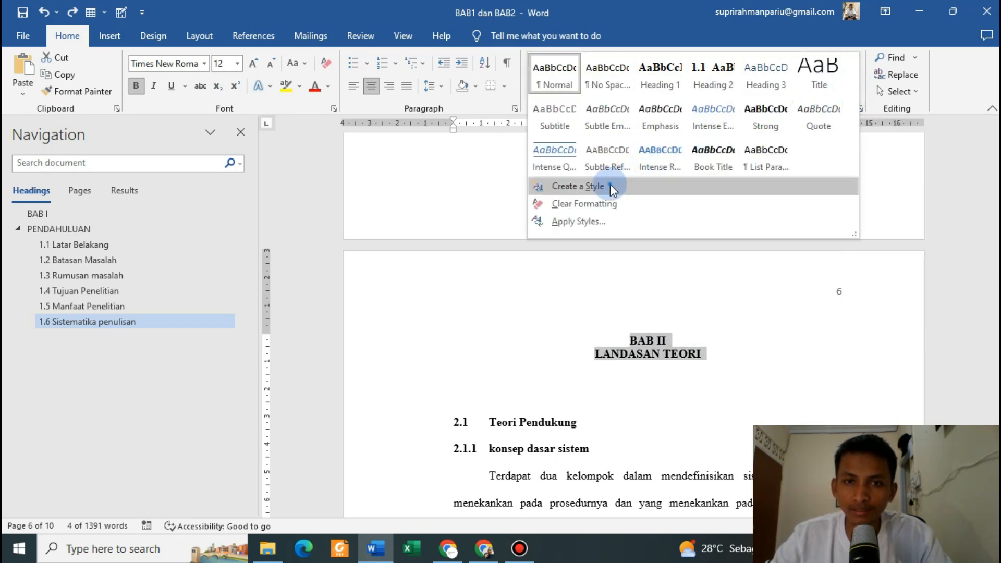
pyautogui.click(610, 185)
pyautogui.moveTo(432, 95); pyautogui.dragTo(431, 122)
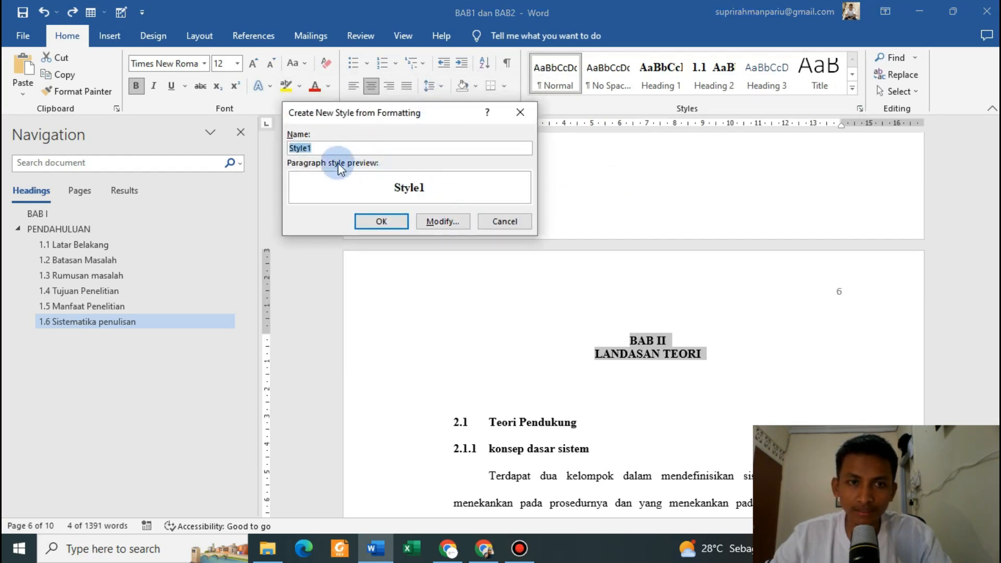
pyautogui.press('BackSpace')
pyautogui.write('BAB')
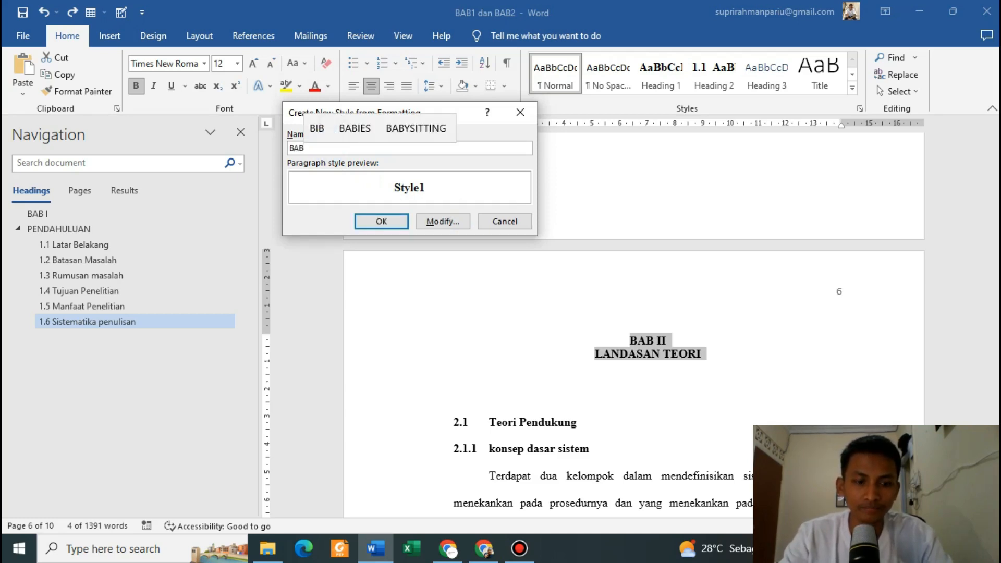
pyautogui.write(' II')
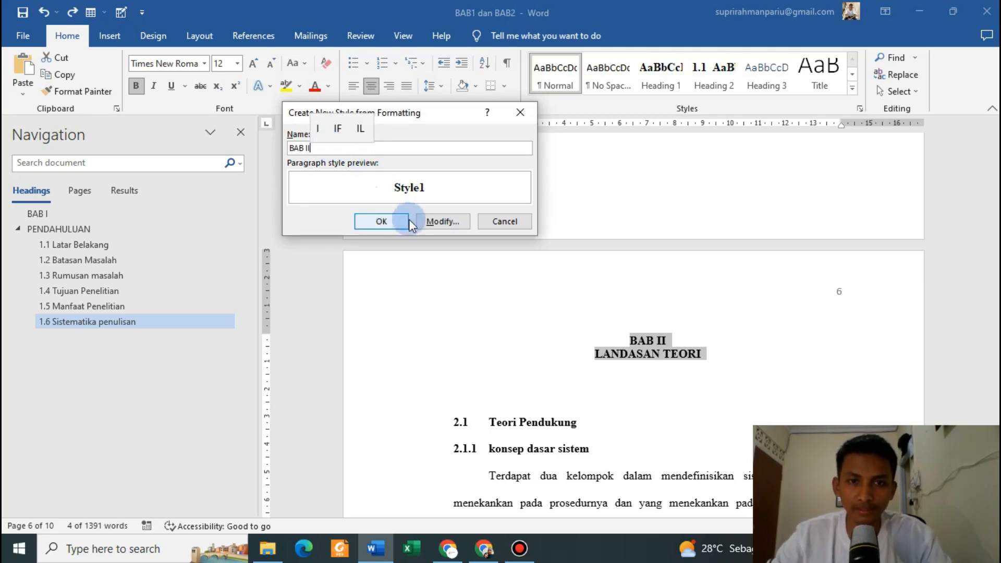
# - Base the new BAB II style on Heading 1, set its text to bold, and create it
pyautogui.click(458, 223)
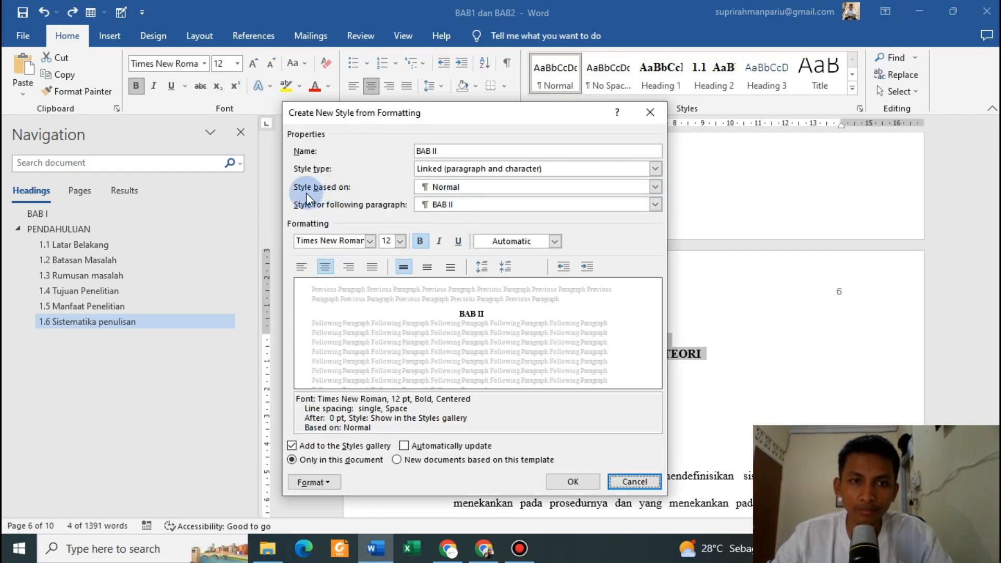
pyautogui.click(480, 189)
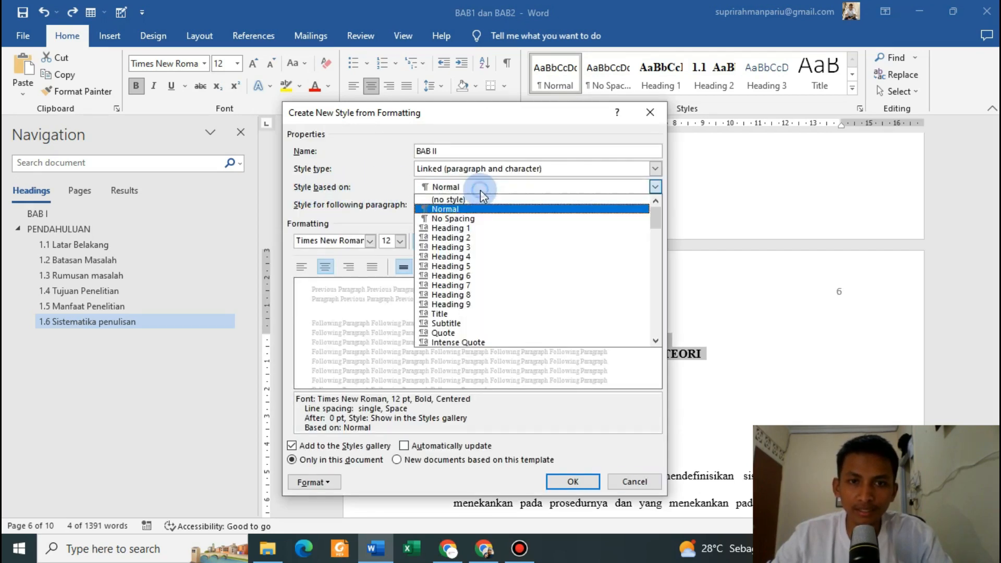
pyautogui.click(477, 225)
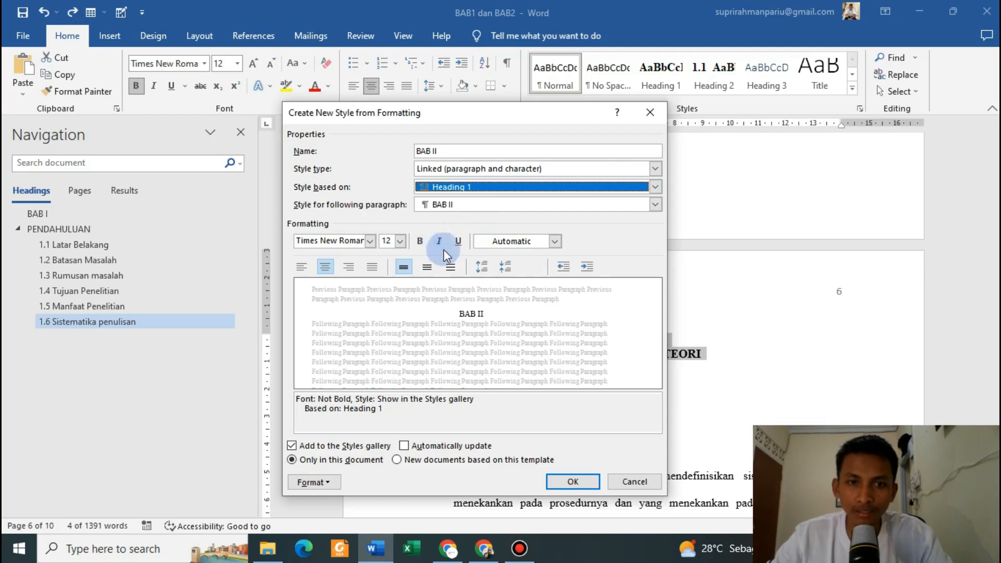
pyautogui.click(424, 243)
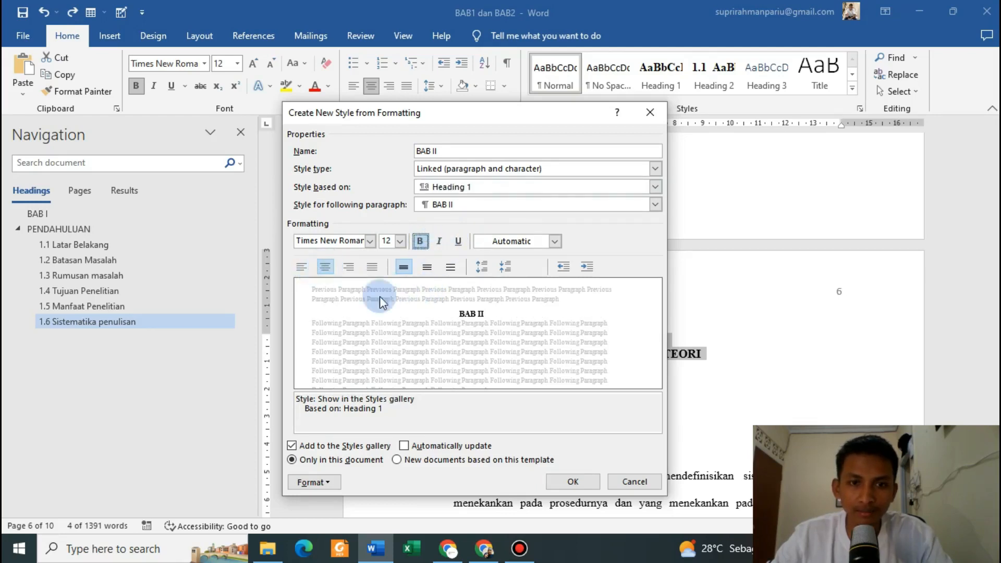
pyautogui.moveTo(477, 115); pyautogui.dragTo(467, 93)
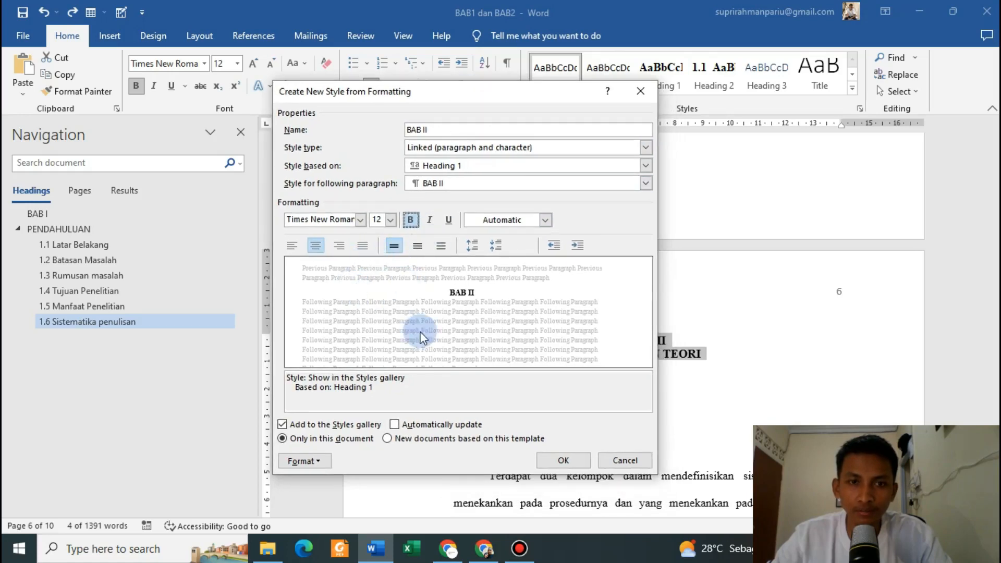
pyautogui.click(562, 462)
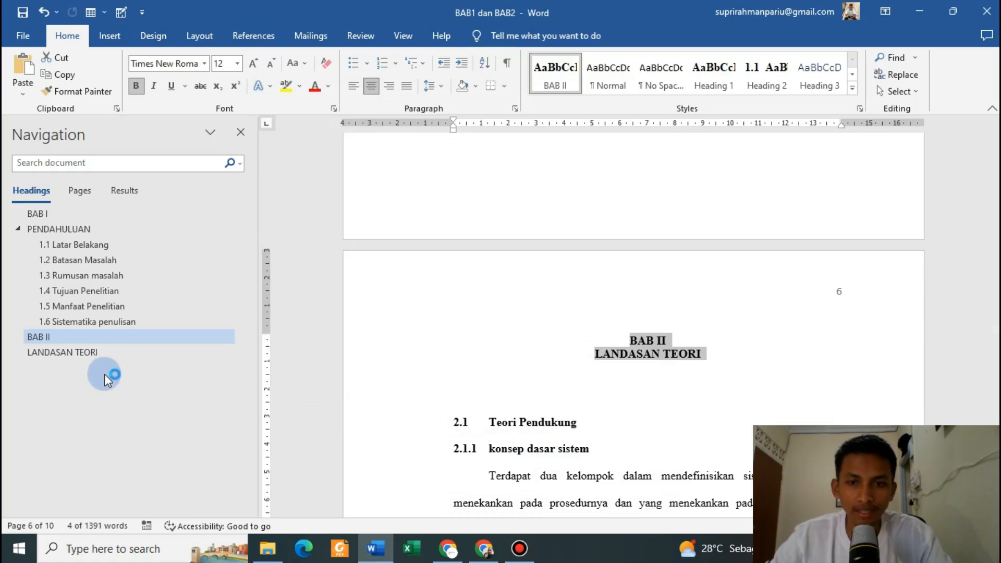
# - Jump to the BAB II and LANDASAN TEORI titles from the heading outline to check their entries
pyautogui.click(73, 351)
pyautogui.click(70, 337)
pyautogui.click(71, 353)
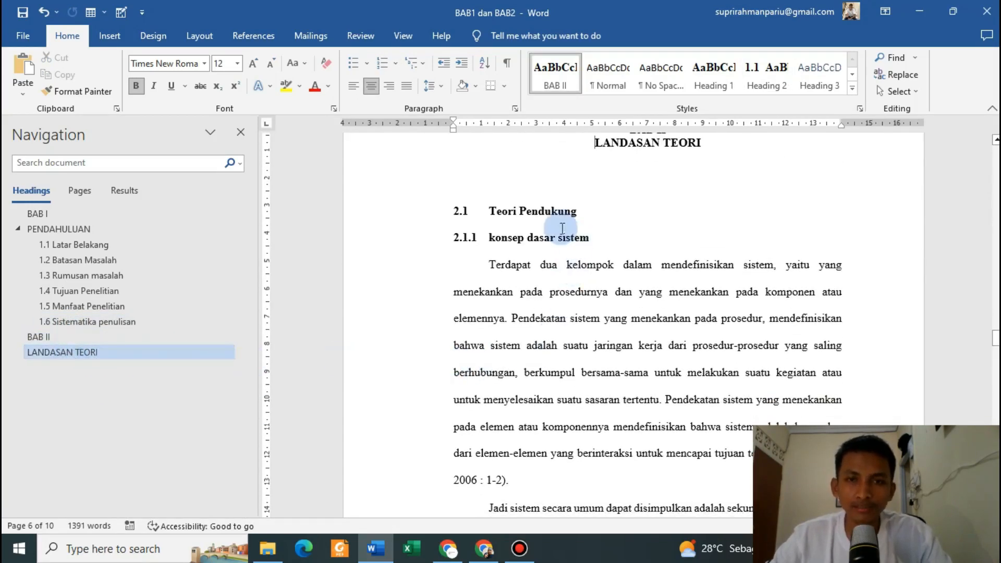
# - Create a bold style based on Heading 2 from the 2.1 Teori Pendukung subheading, keeping the default style name
pyautogui.click(545, 211)
pyautogui.scroll(2, 623, 201)
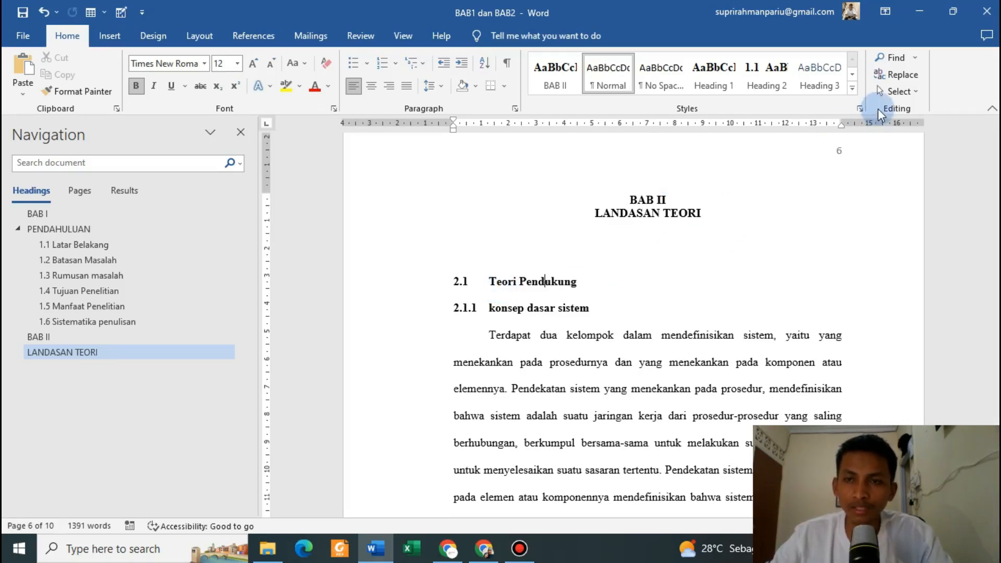
pyautogui.click(853, 91)
pyautogui.click(572, 182)
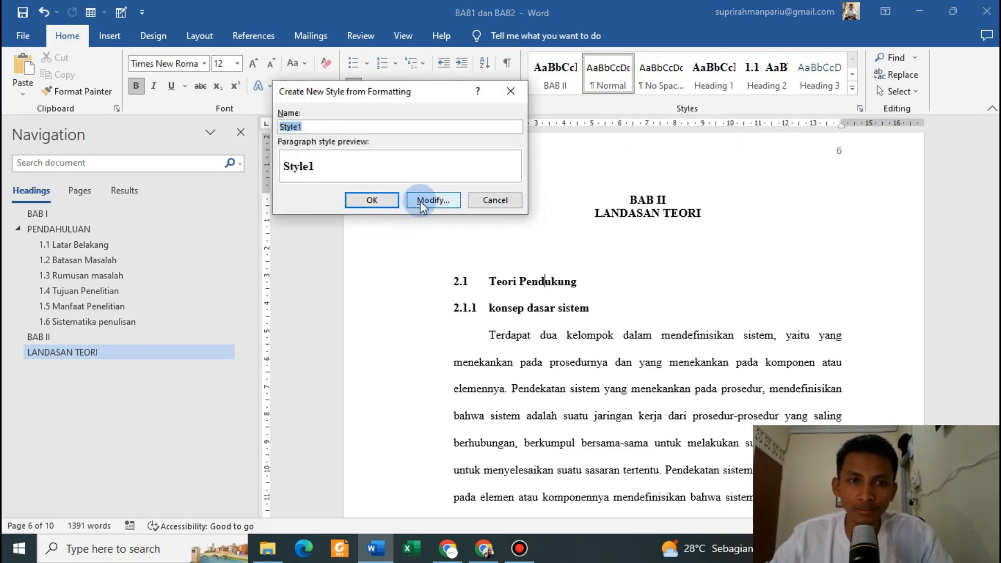
pyautogui.click(422, 200)
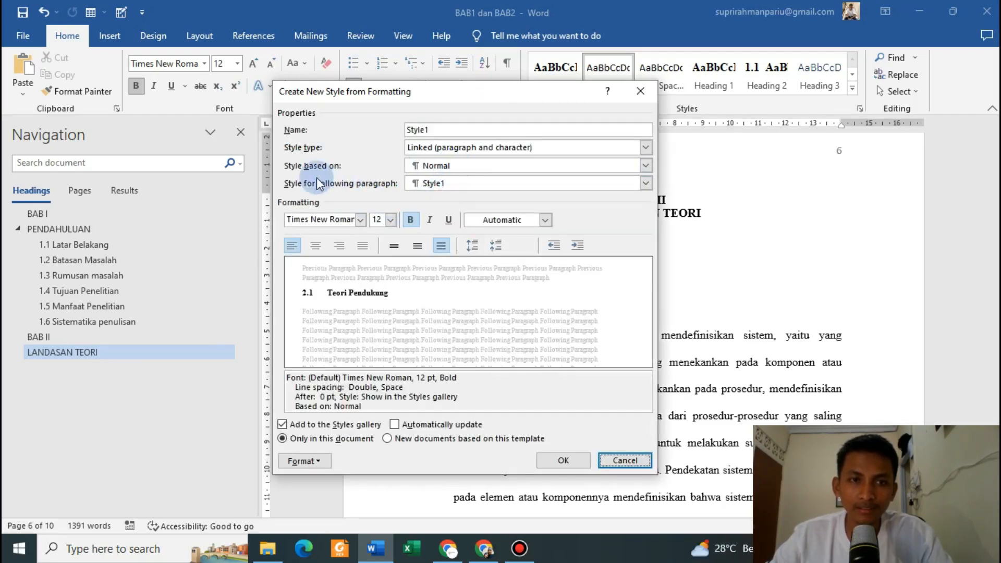
pyautogui.click(440, 167)
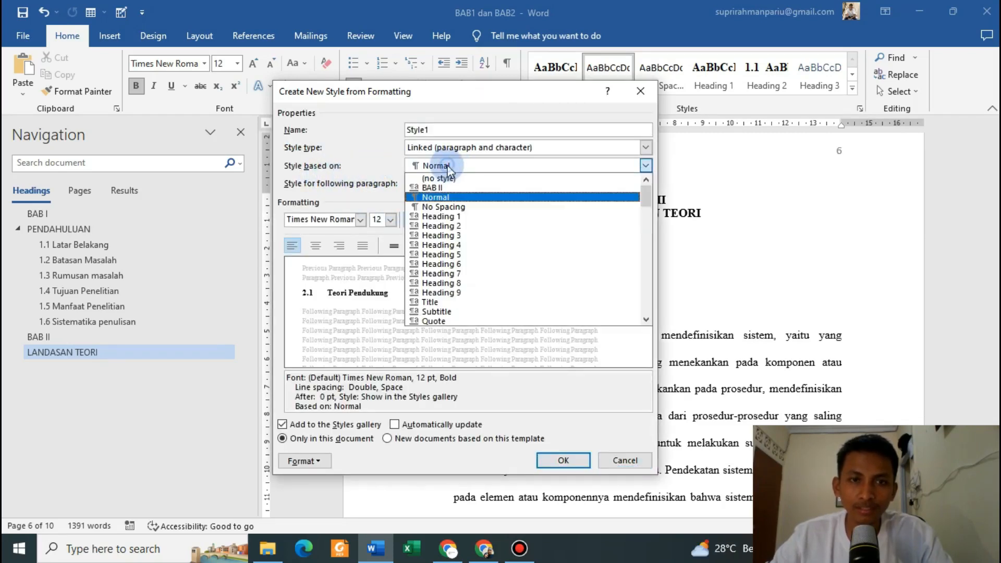
pyautogui.click(457, 226)
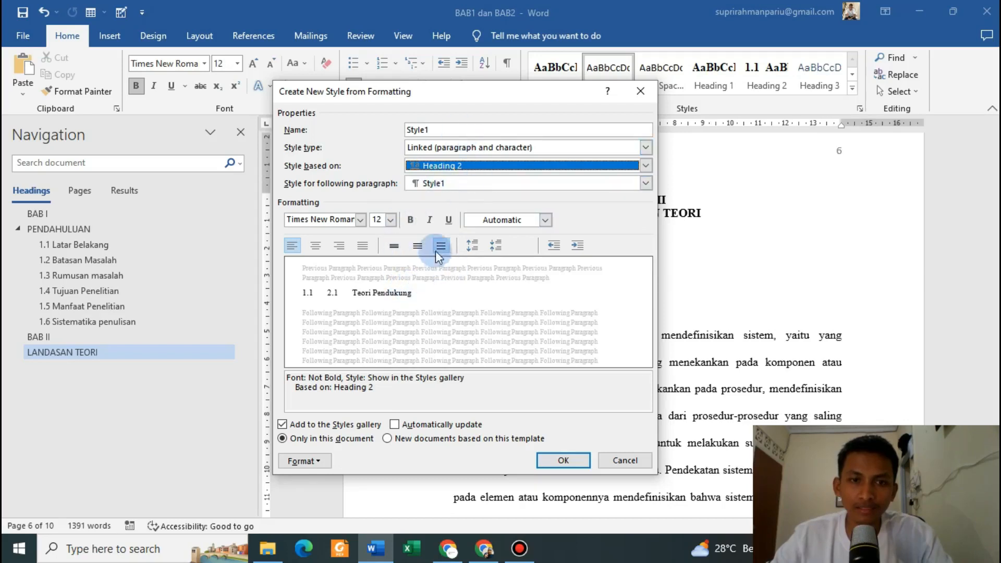
pyautogui.click(409, 224)
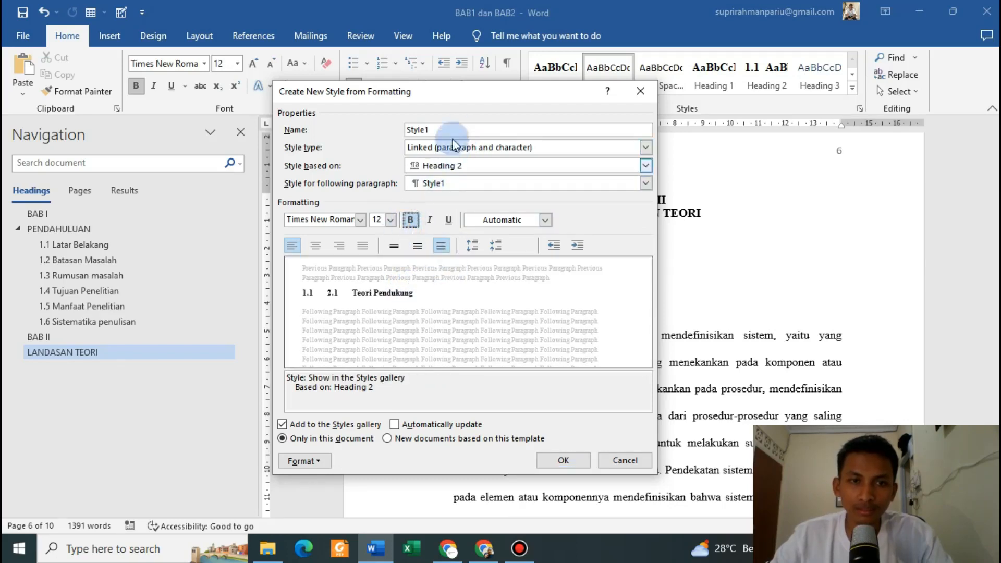
pyautogui.click(556, 437)
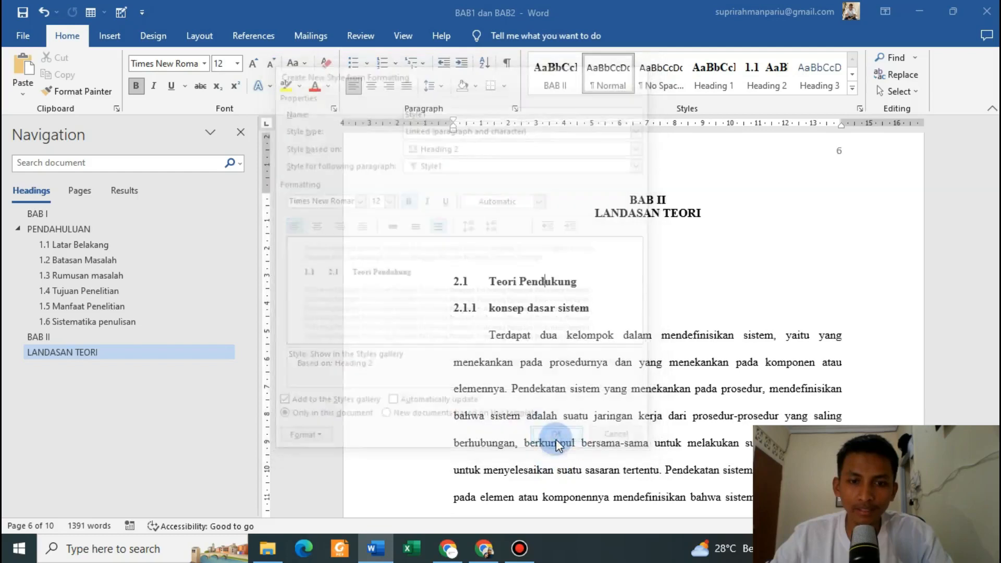
# - Remove the automatic 1.7 number in front of the 2.1 Teori Pendukung subheading
pyautogui.click(499, 286)
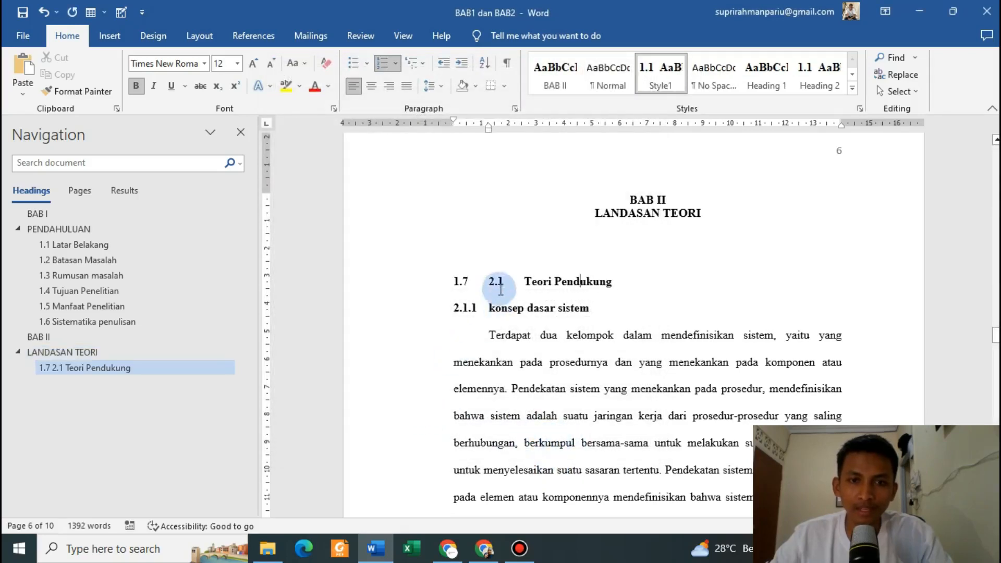
pyautogui.scroll(6, 508, 307)
pyautogui.scroll(15, 508, 307)
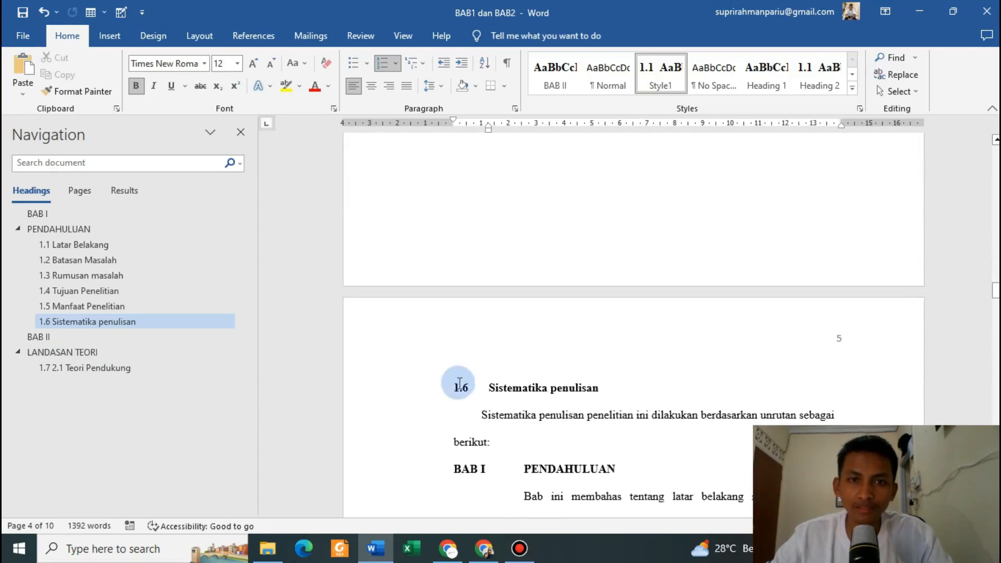
pyautogui.scroll(-15, 481, 373)
pyautogui.scroll(-2, 488, 368)
pyautogui.scroll(4, 469, 360)
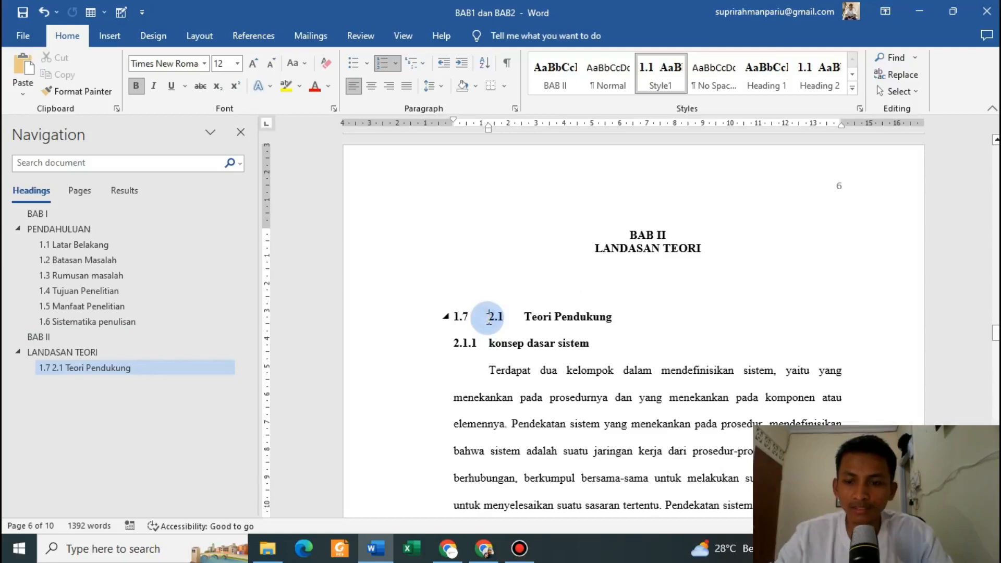
pyautogui.press('BackSpace')
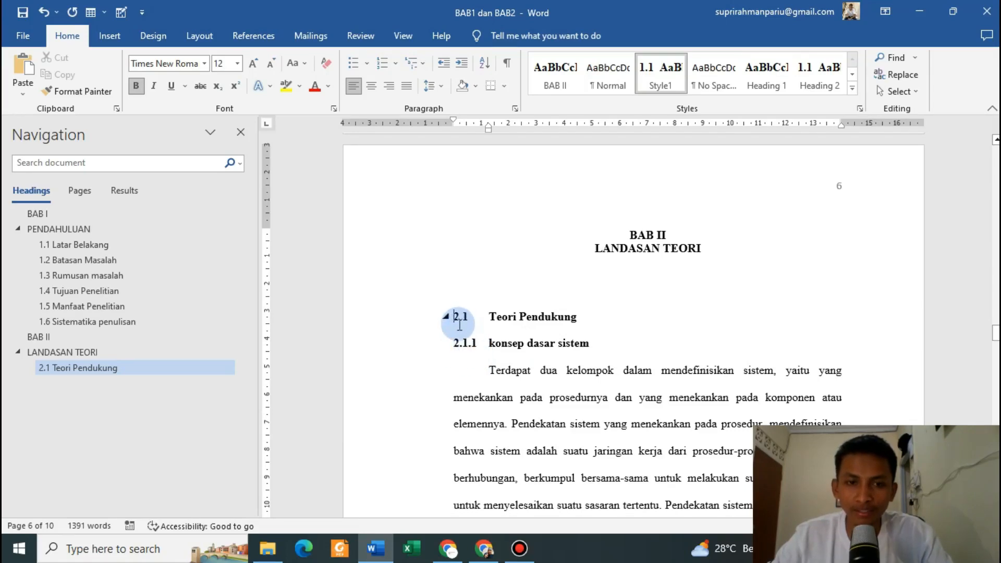
# - Create a style based on Heading 3 with automatic font colour from the 2.1.1 konsep dasar sistem subheading, keeping the default style name
pyautogui.scroll(-1, 522, 339)
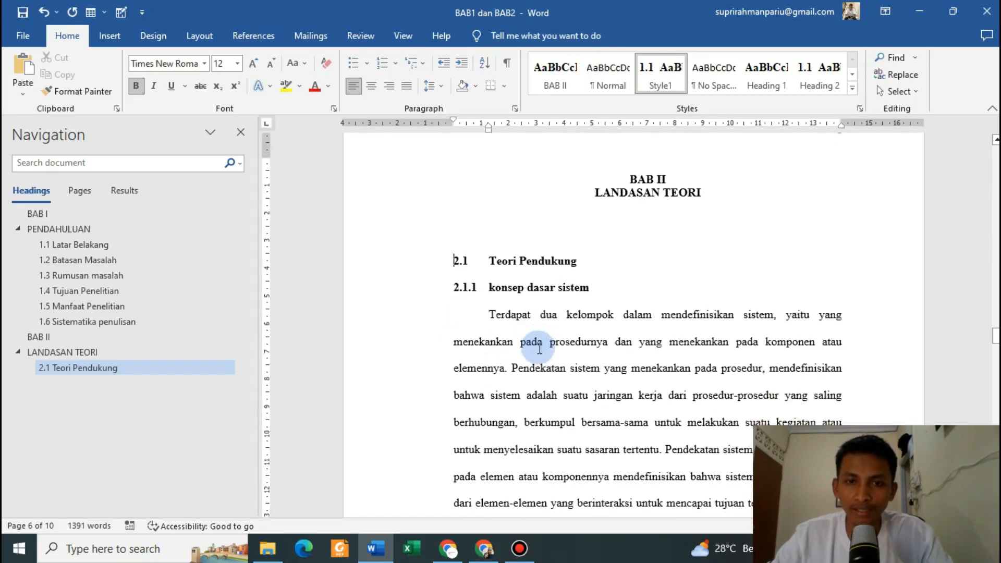
pyautogui.scroll(2, 540, 348)
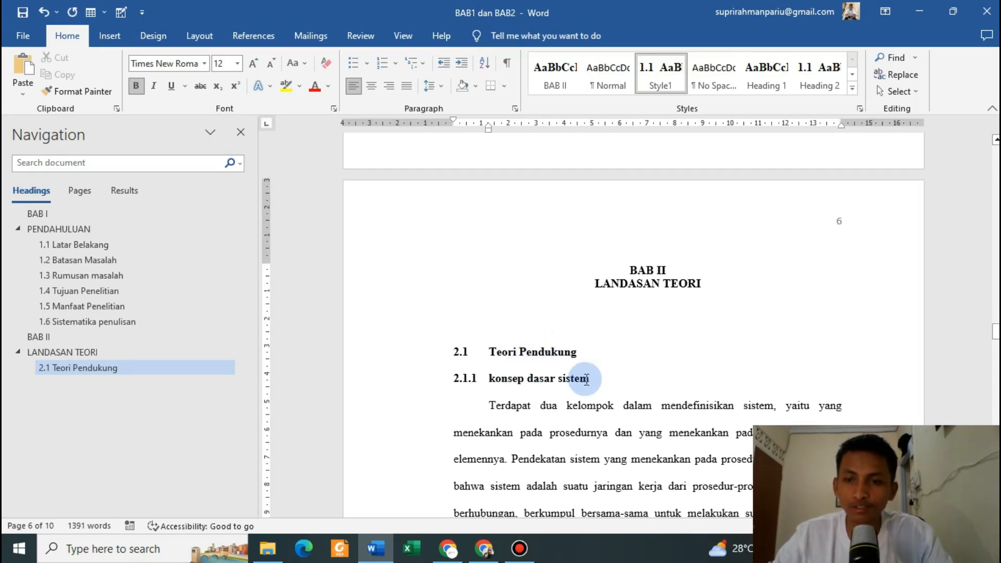
pyautogui.click(537, 379)
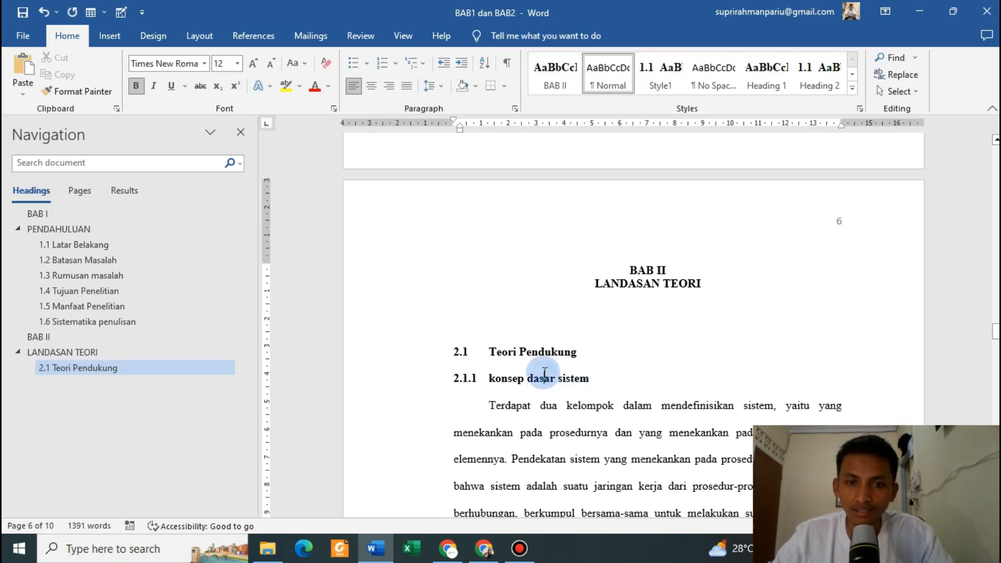
pyautogui.click(851, 88)
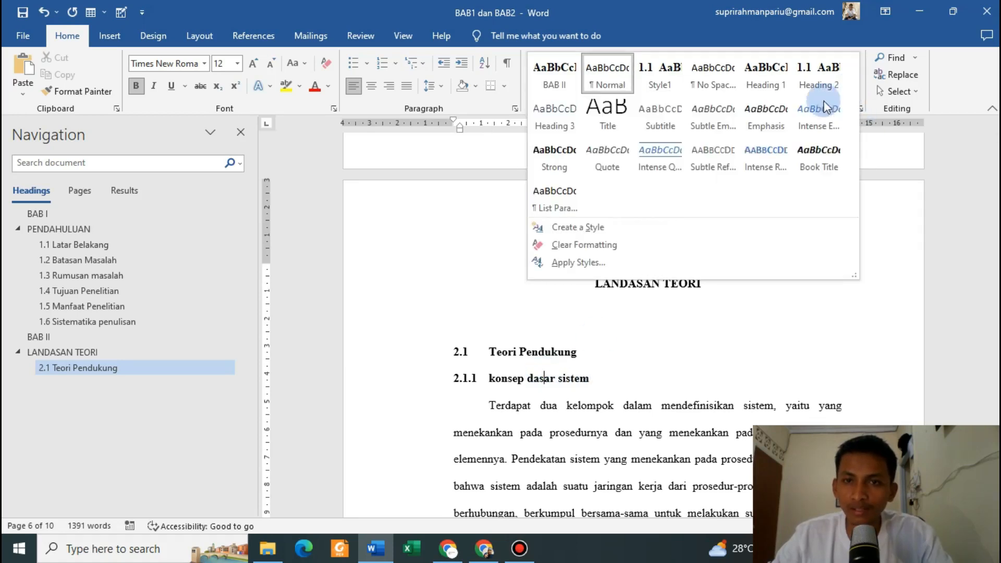
pyautogui.click(601, 228)
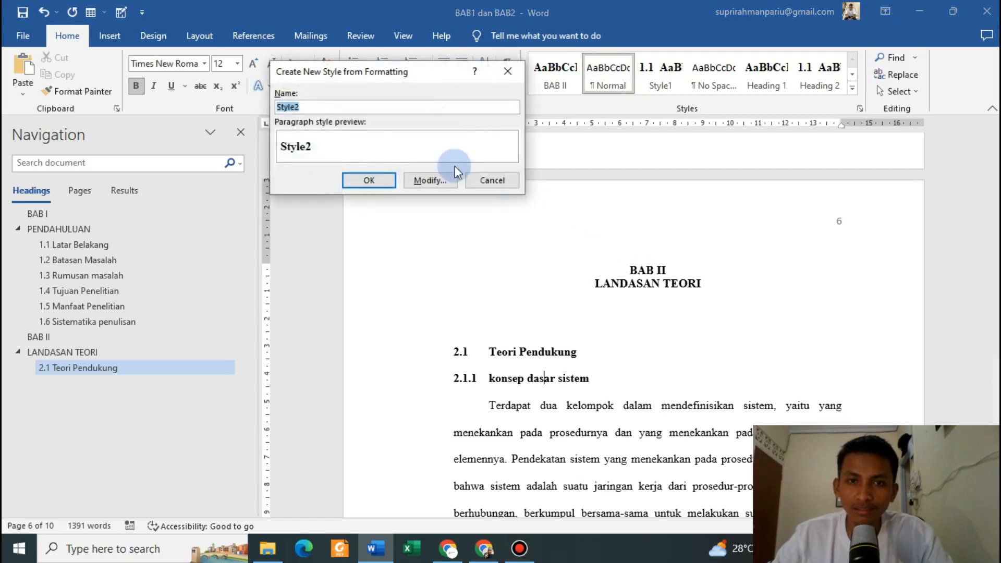
pyautogui.click(430, 180)
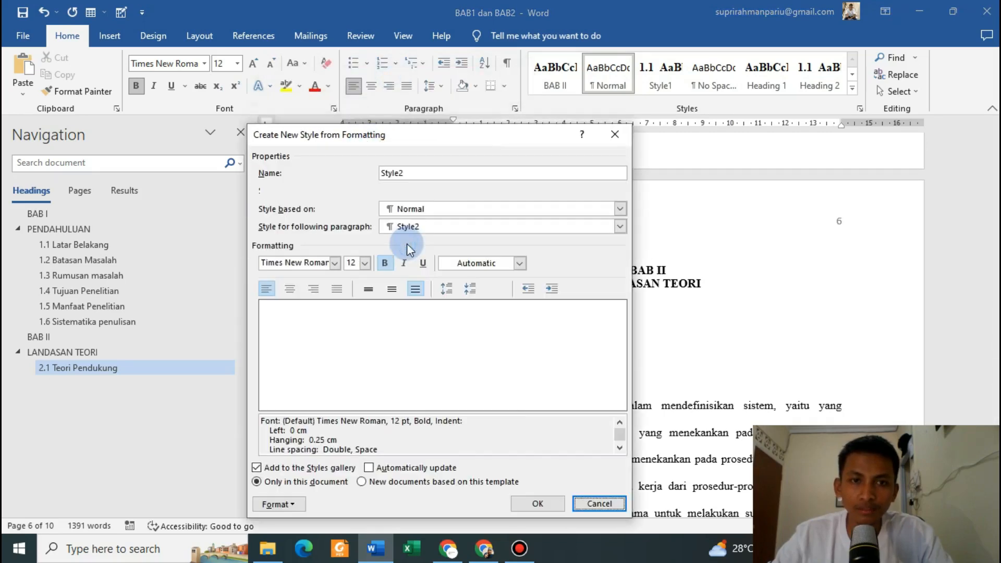
pyautogui.click(439, 217)
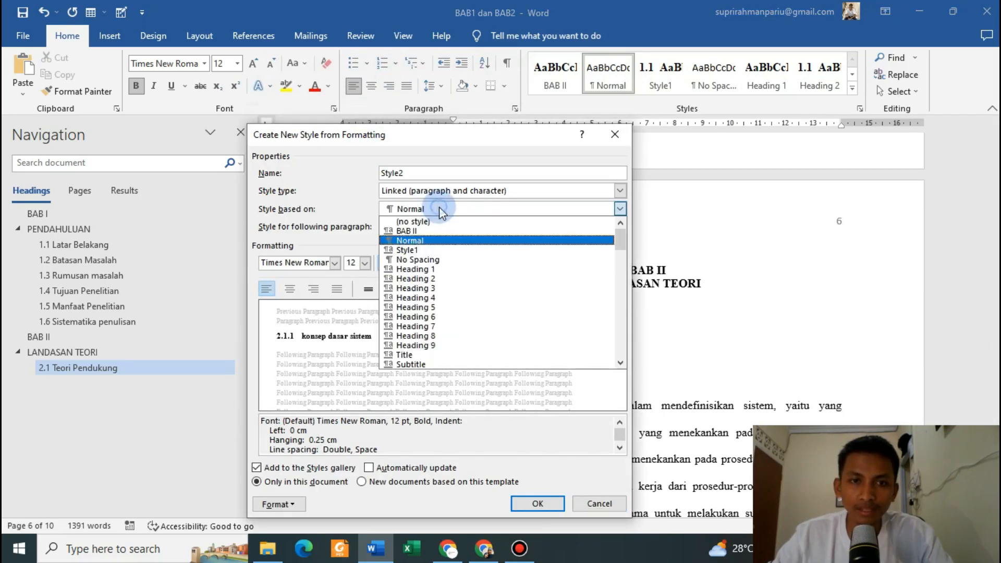
pyautogui.click(430, 290)
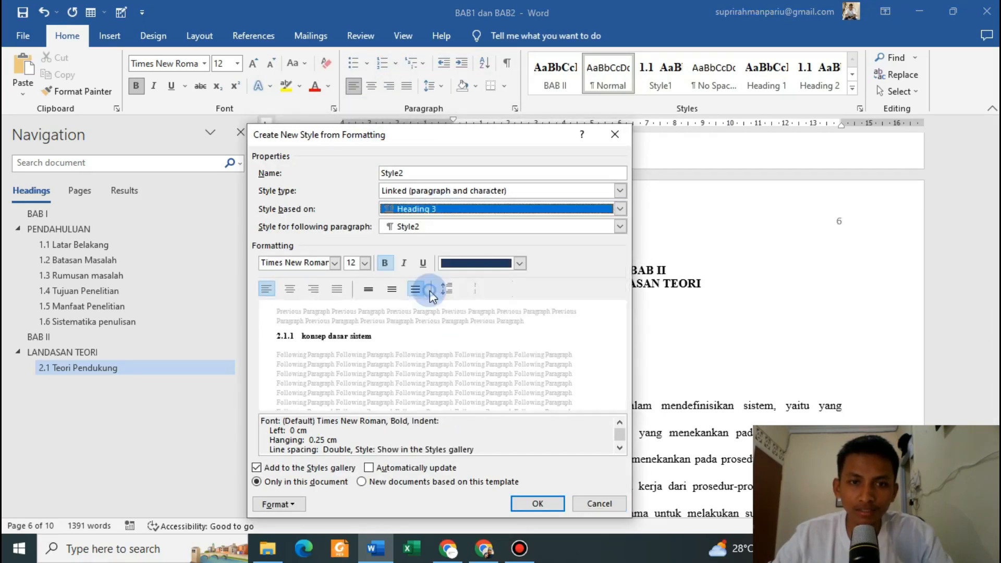
pyautogui.click(502, 266)
pyautogui.click(493, 280)
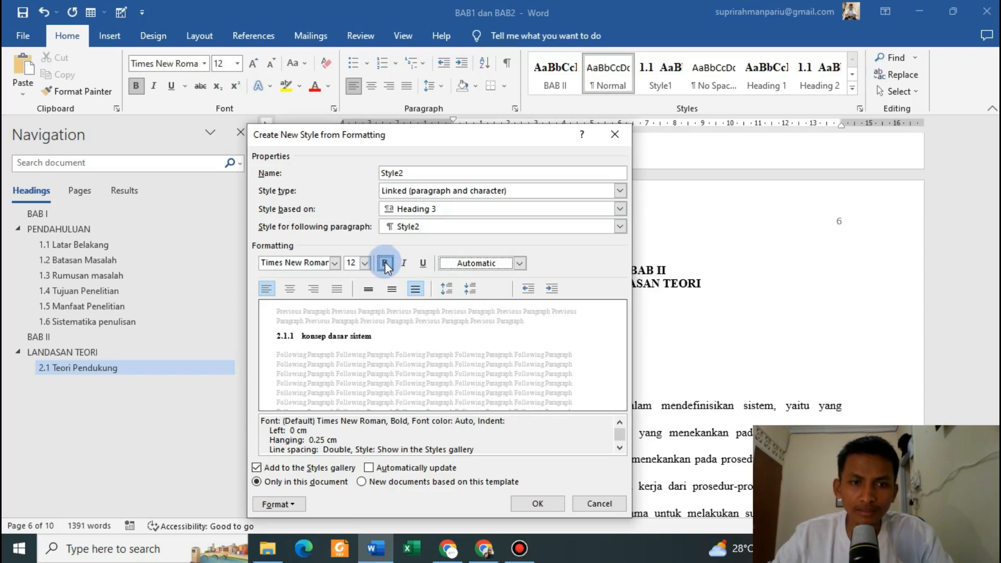
pyautogui.moveTo(437, 140); pyautogui.dragTo(439, 81)
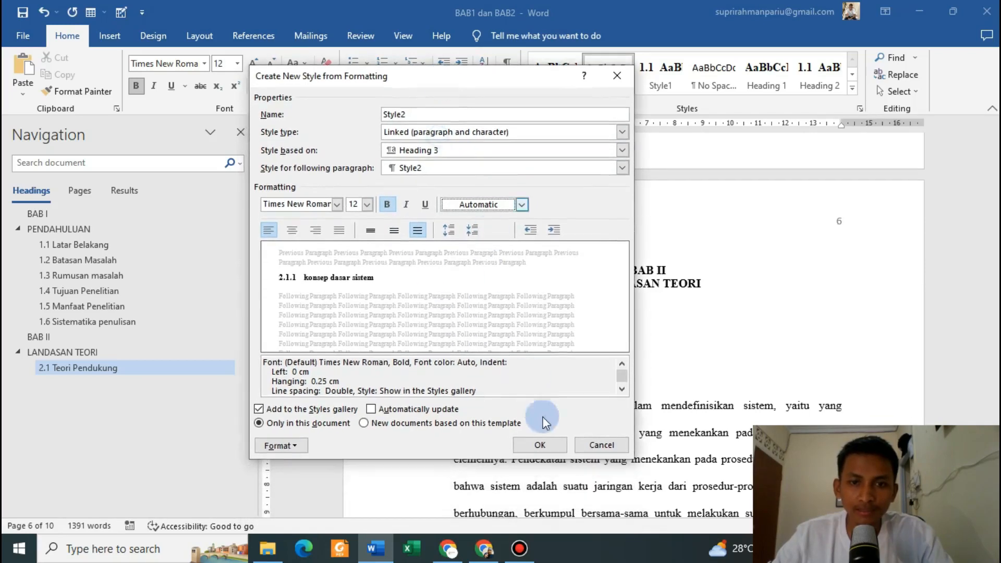
pyautogui.click(539, 445)
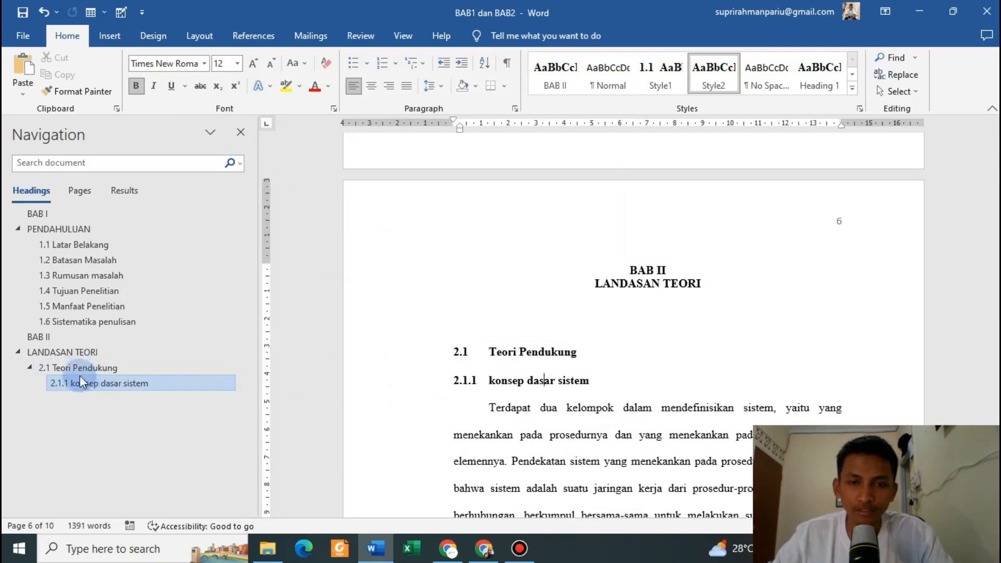
pyautogui.scroll(-2, 531, 367)
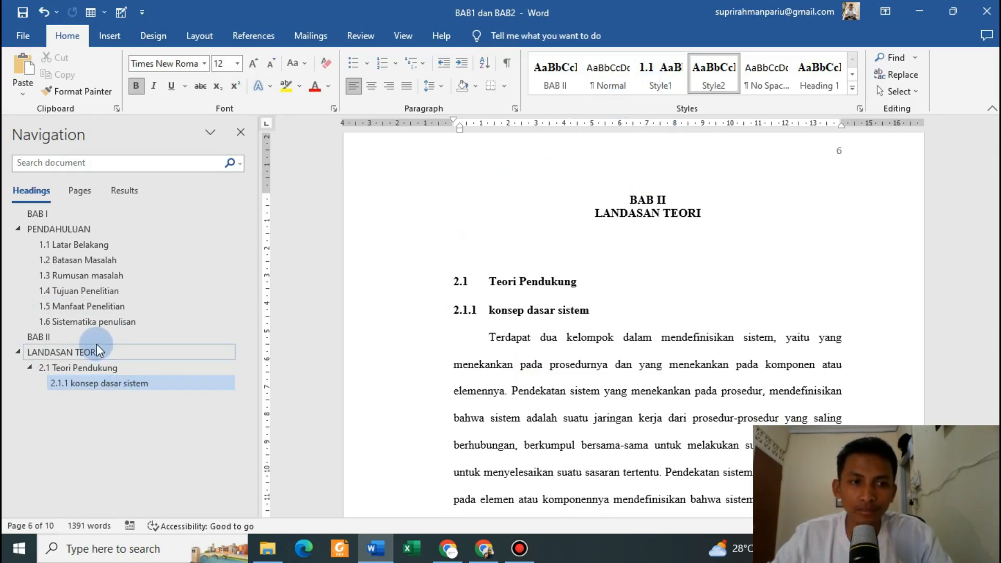
pyautogui.click(556, 73)
pyautogui.hotkey('ctrl', 'z')
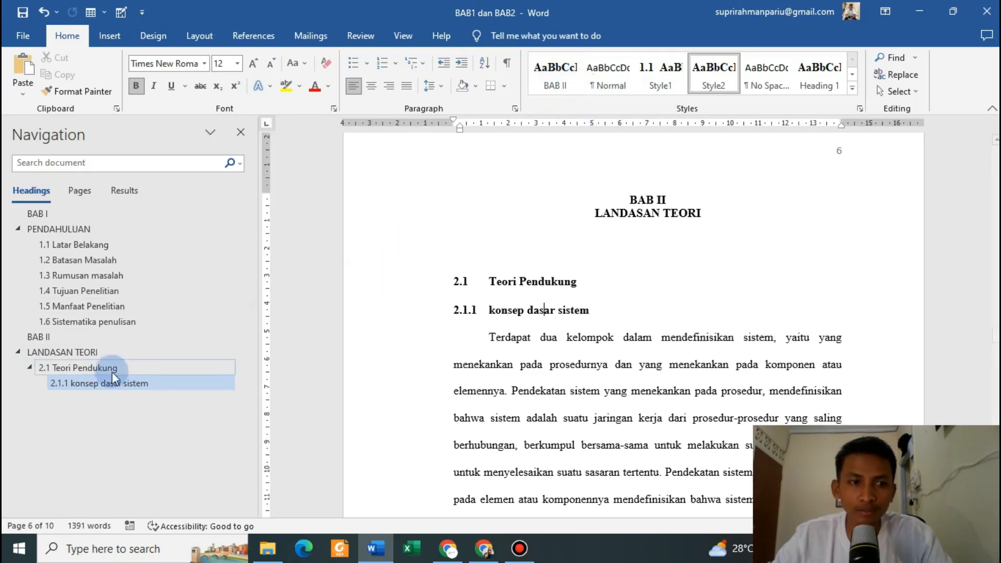
pyautogui.click(662, 91)
pyautogui.hotkey('ctrl', 'z')
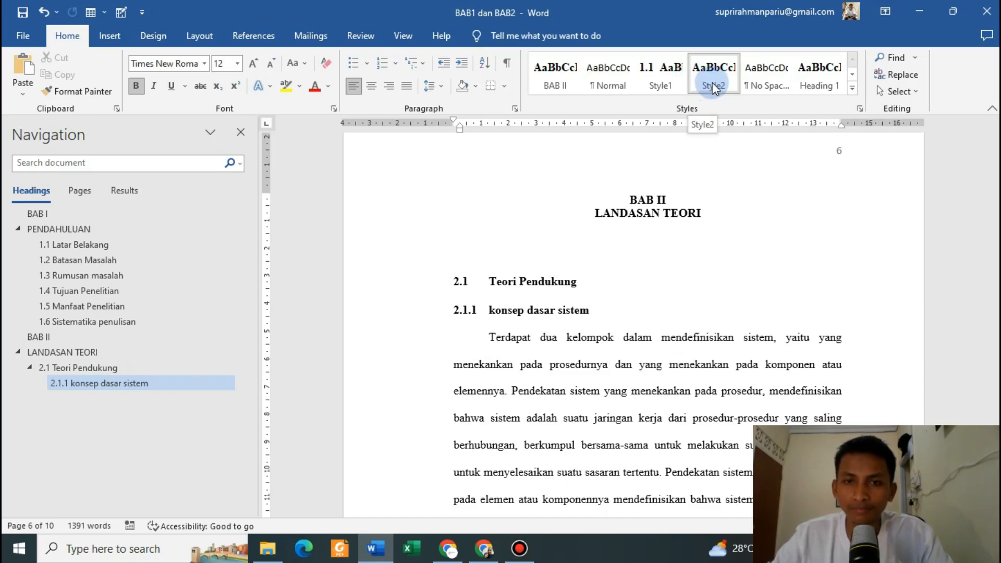
# - Start a new style from the 2.1.1.1 Karateristik Sistem subheading, keep its default name, and base it on Heading 4
pyautogui.scroll(-2, 620, 294)
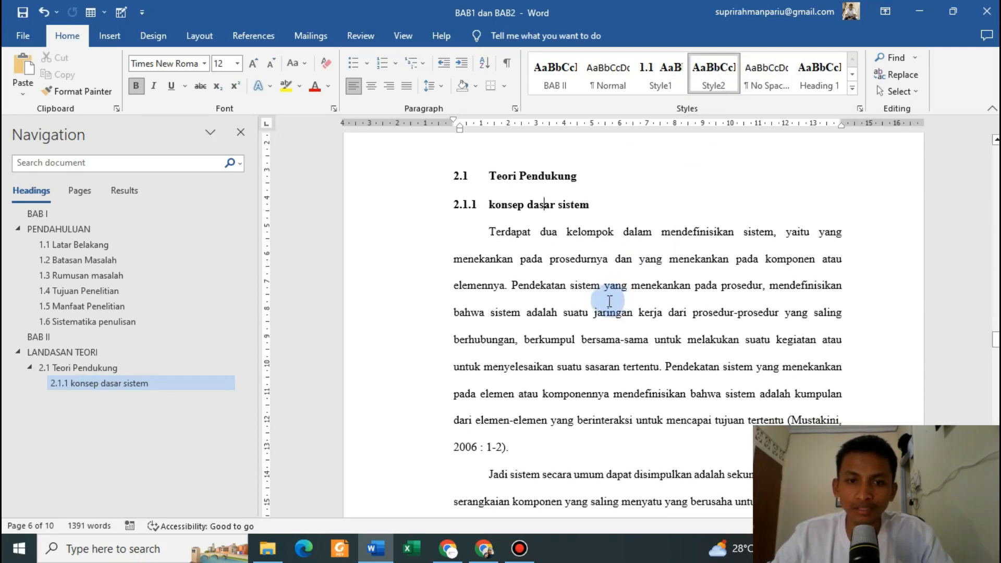
pyautogui.scroll(-4, 609, 302)
pyautogui.scroll(5, 609, 301)
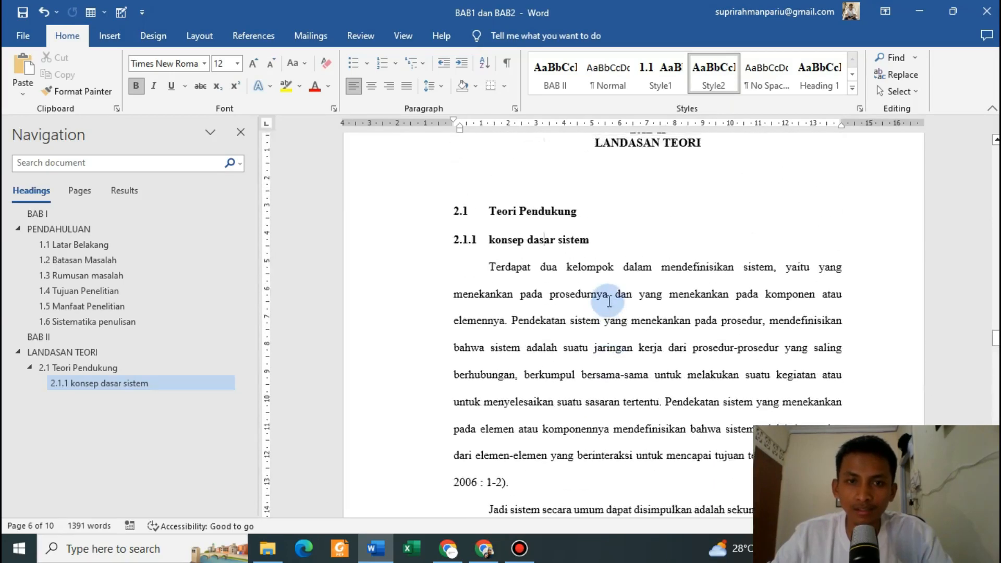
pyautogui.scroll(-3, 609, 301)
pyautogui.click(467, 451)
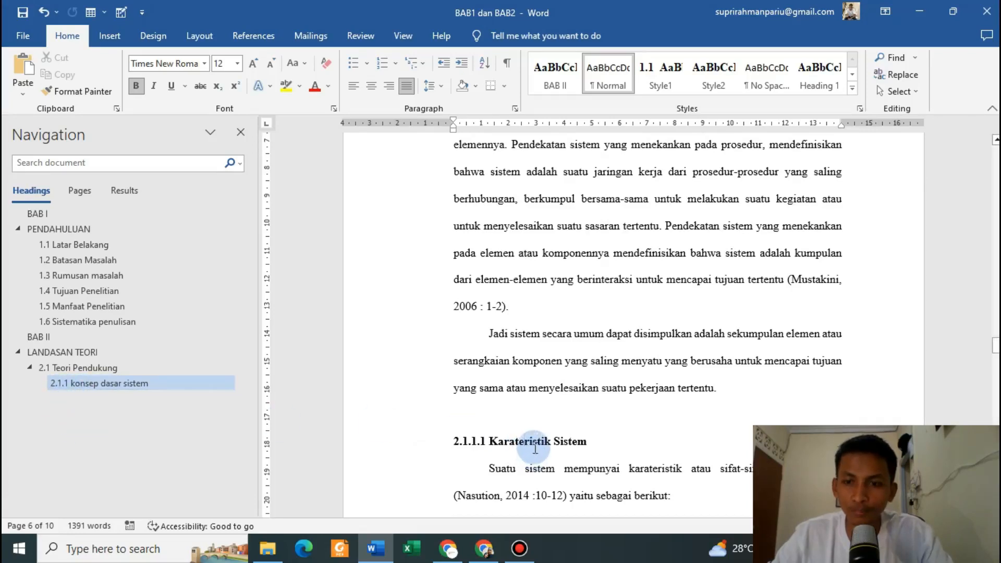
pyautogui.click(852, 93)
pyautogui.click(554, 230)
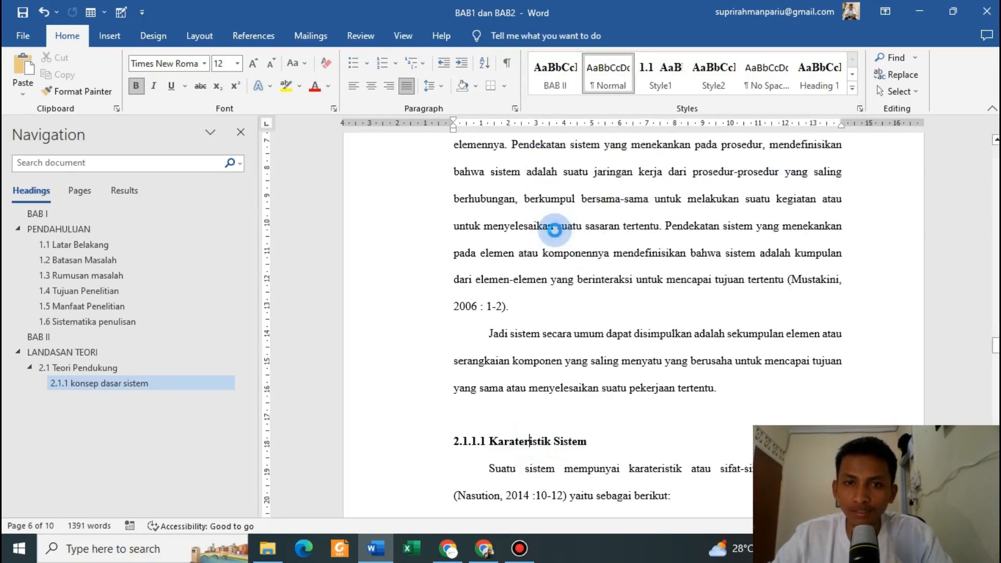
pyautogui.click(414, 183)
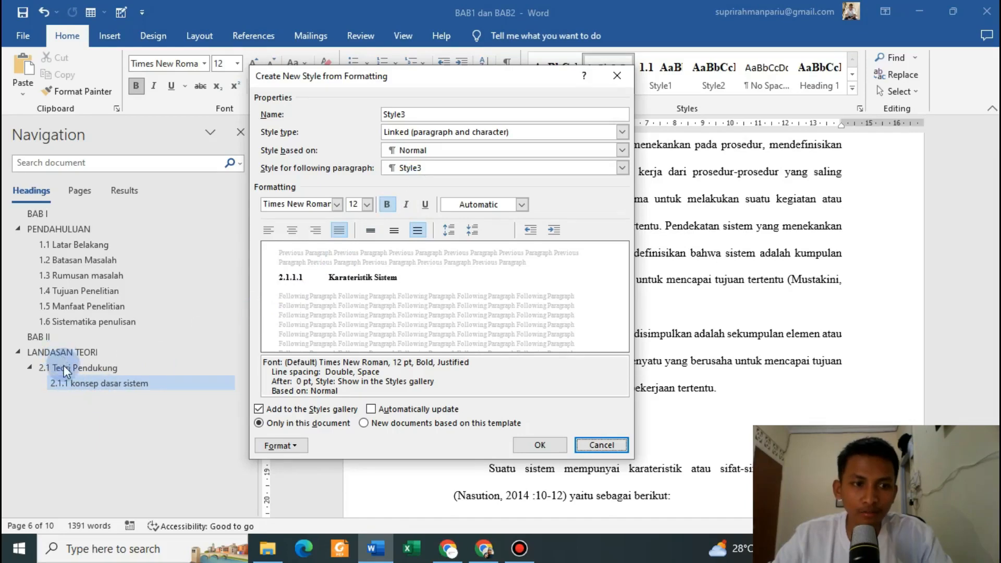
pyautogui.click(474, 155)
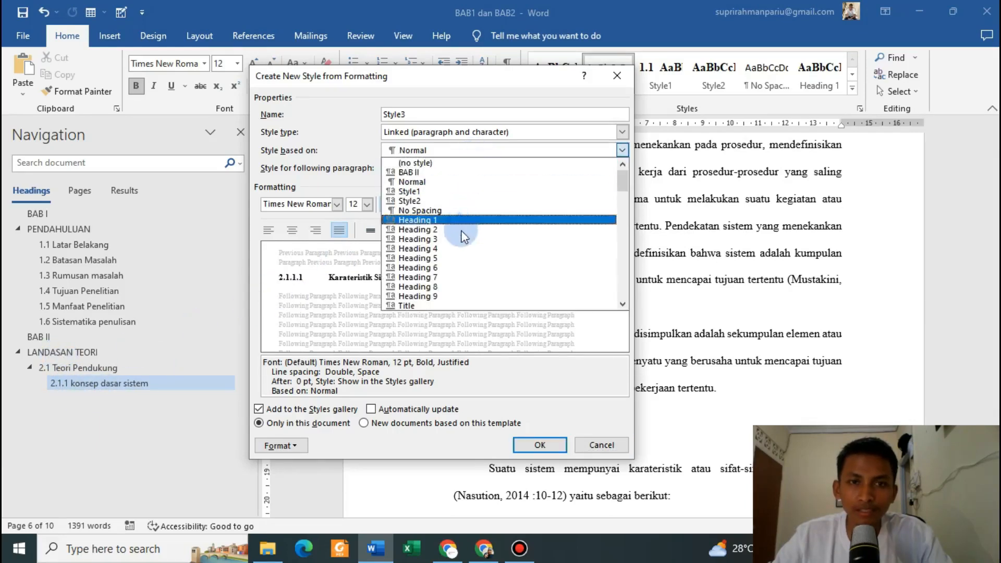
pyautogui.click(458, 245)
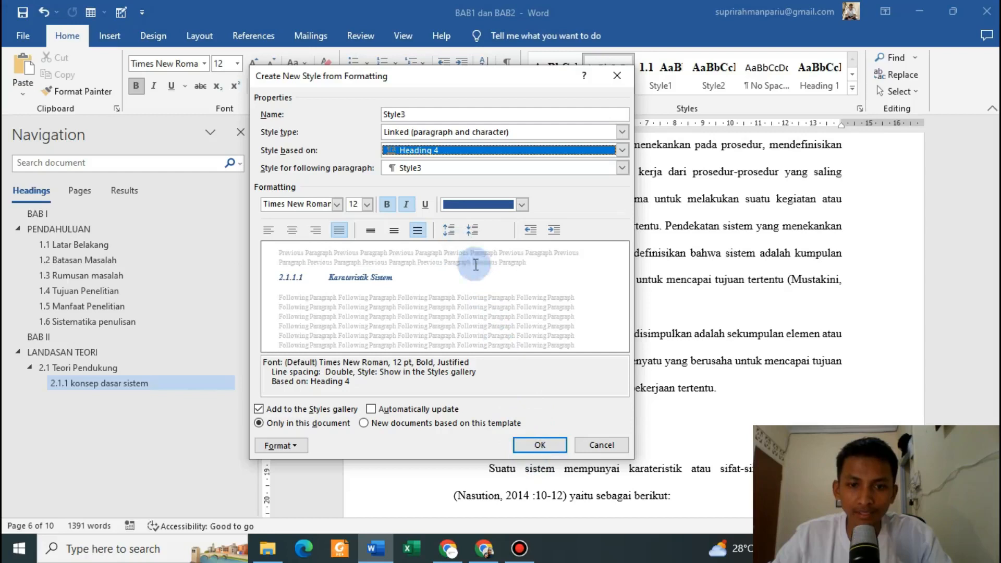
# - Set the new style's font colour to Automatic, turn off its italics, and create it
pyautogui.moveTo(414, 80); pyautogui.dragTo(418, 50)
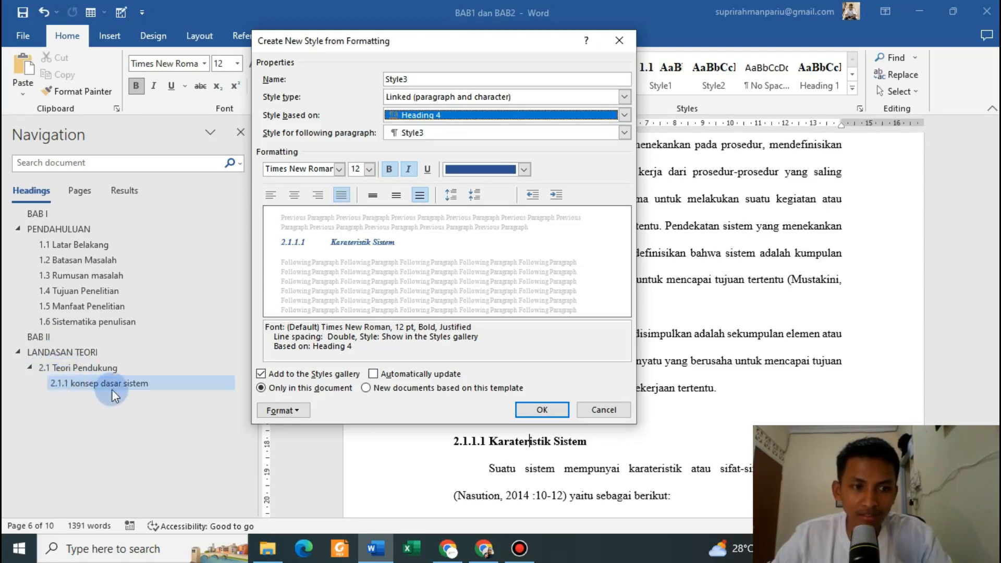
pyautogui.click(483, 171)
pyautogui.click(480, 185)
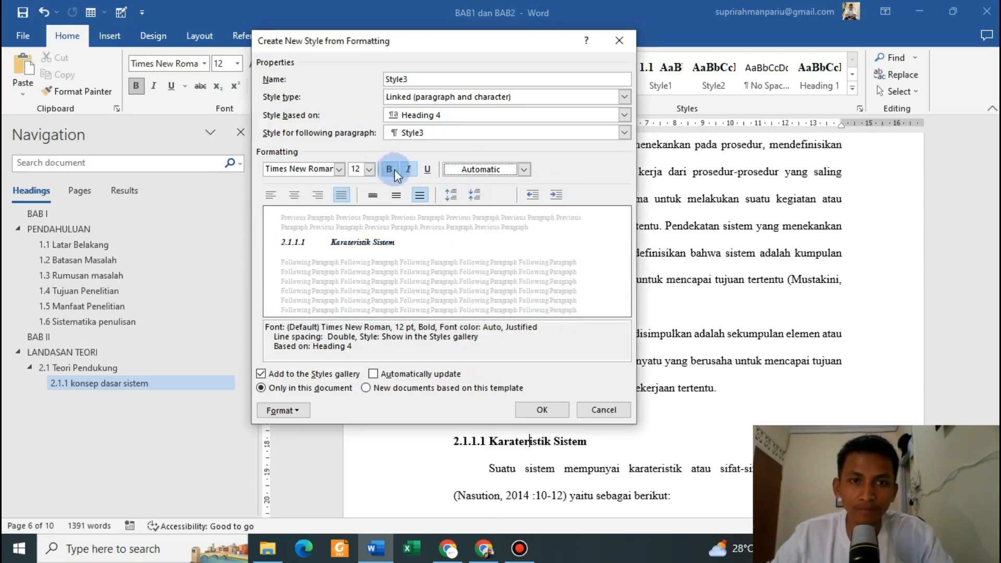
pyautogui.click(409, 170)
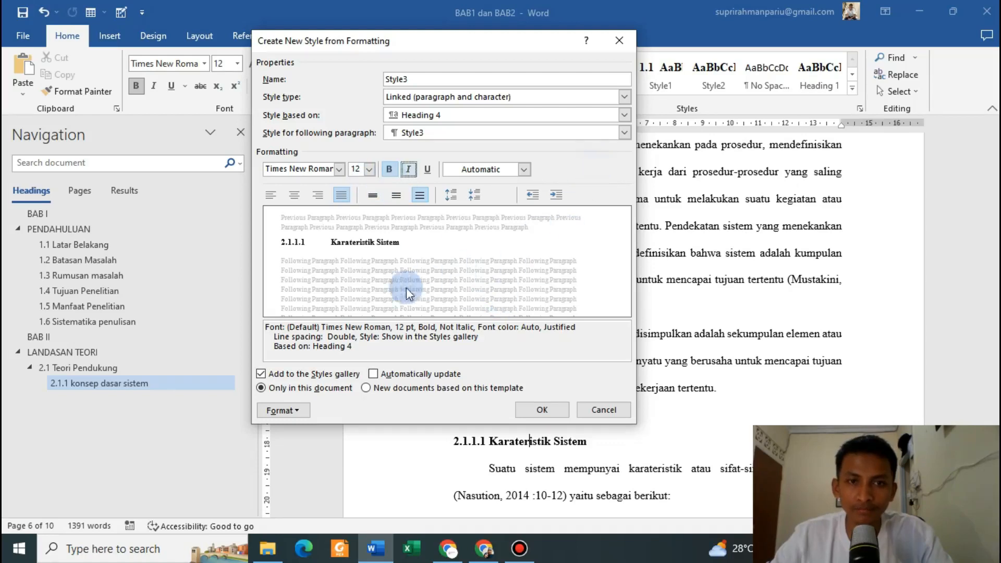
pyautogui.click(541, 410)
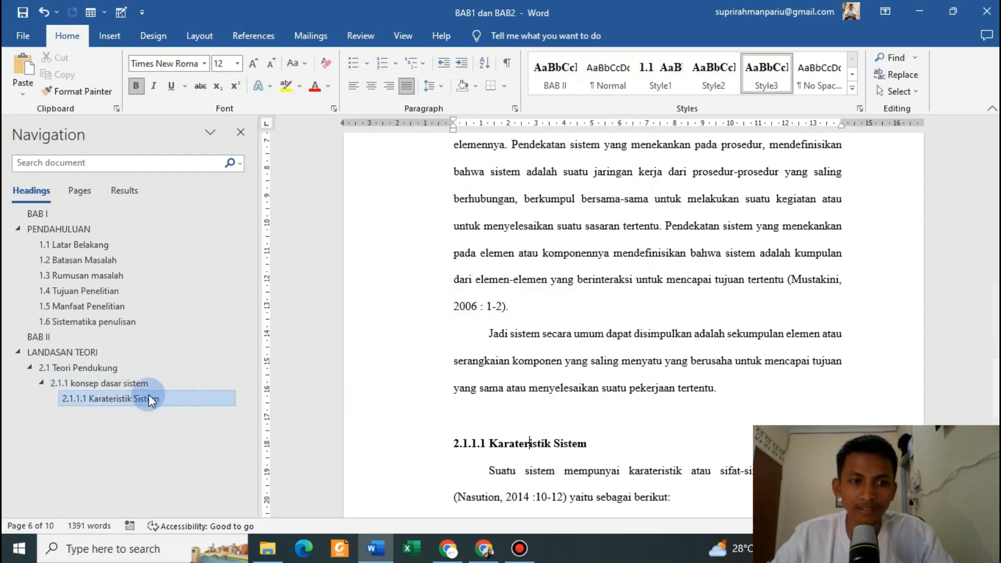
# - Jump to the 2.1.1.1 and 2.1.1 subheadings from the heading outline and compare their levels with the 2.1.2 subheading in the text
pyautogui.click(83, 402)
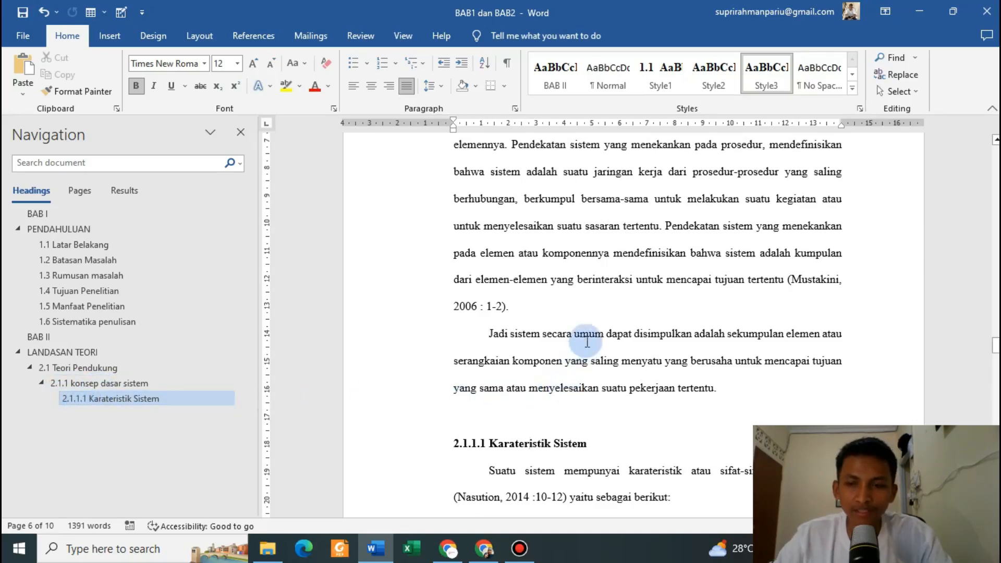
pyautogui.scroll(-7, 588, 343)
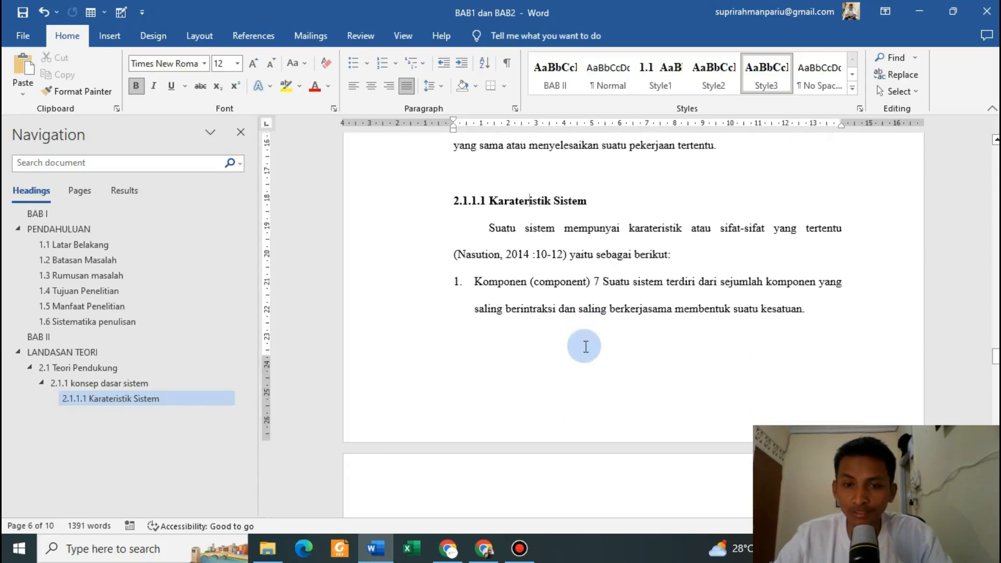
pyautogui.scroll(-8, 585, 347)
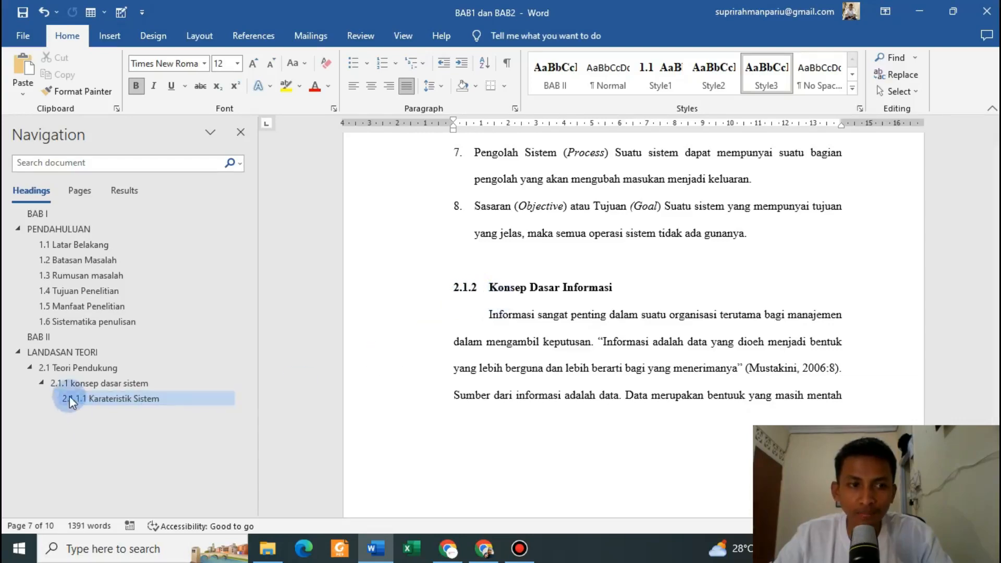
pyautogui.click(84, 382)
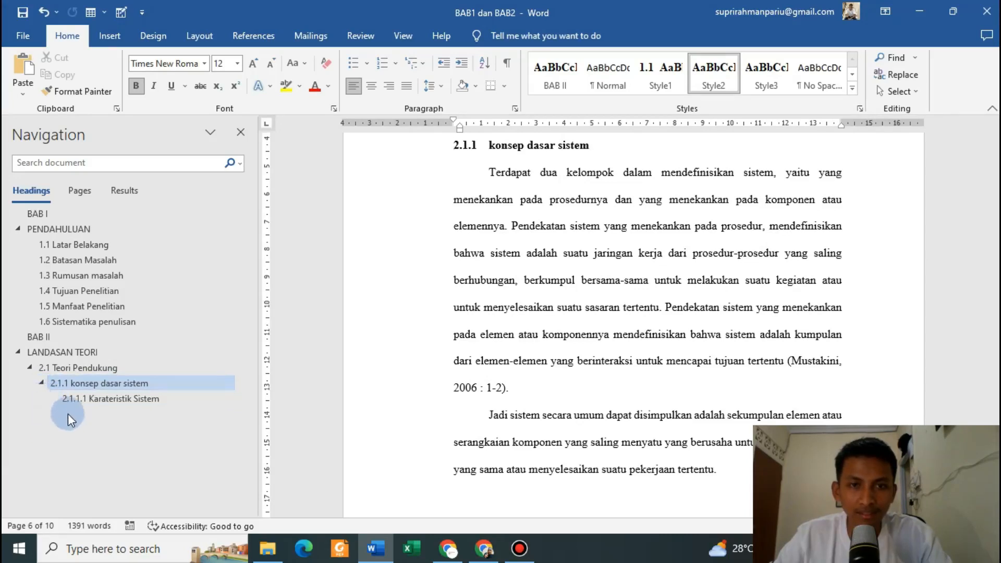
pyautogui.scroll(2, 546, 221)
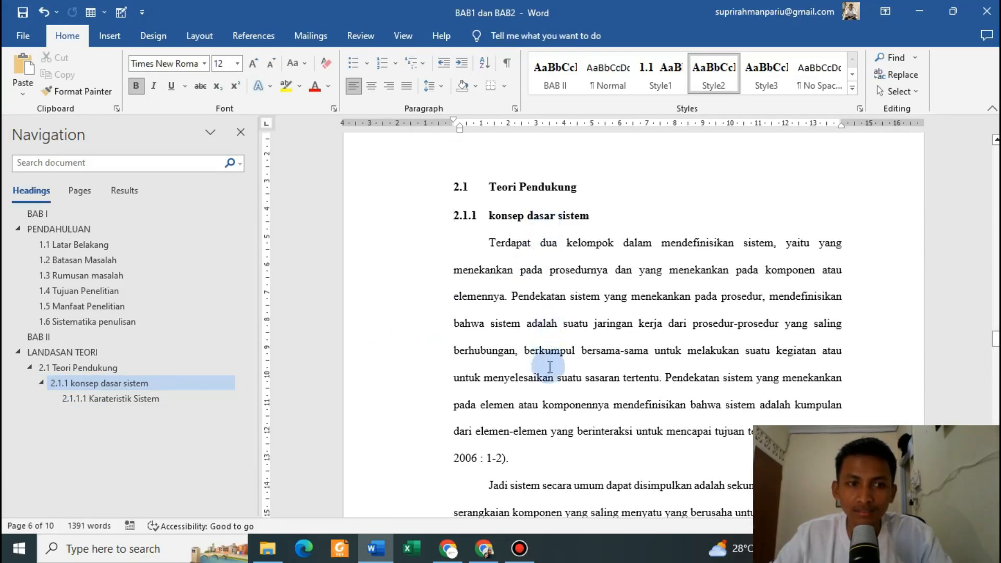
# - Apply Style2 to the 2.1.2 Konsep Dasar Informasi subheading and check its outline entry against 2.1.1
pyautogui.scroll(-15, 549, 367)
pyautogui.scroll(-7, 548, 367)
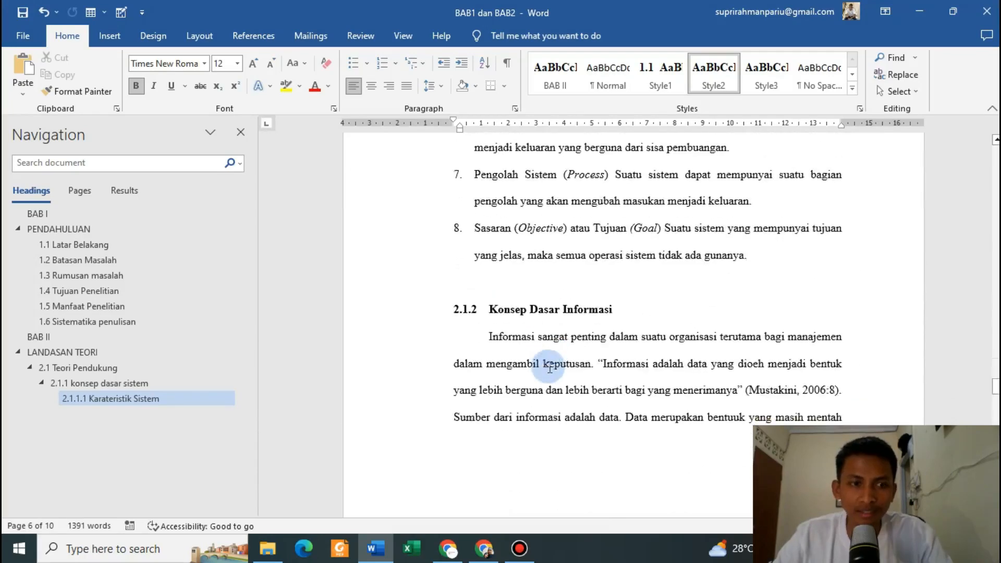
pyautogui.click(538, 305)
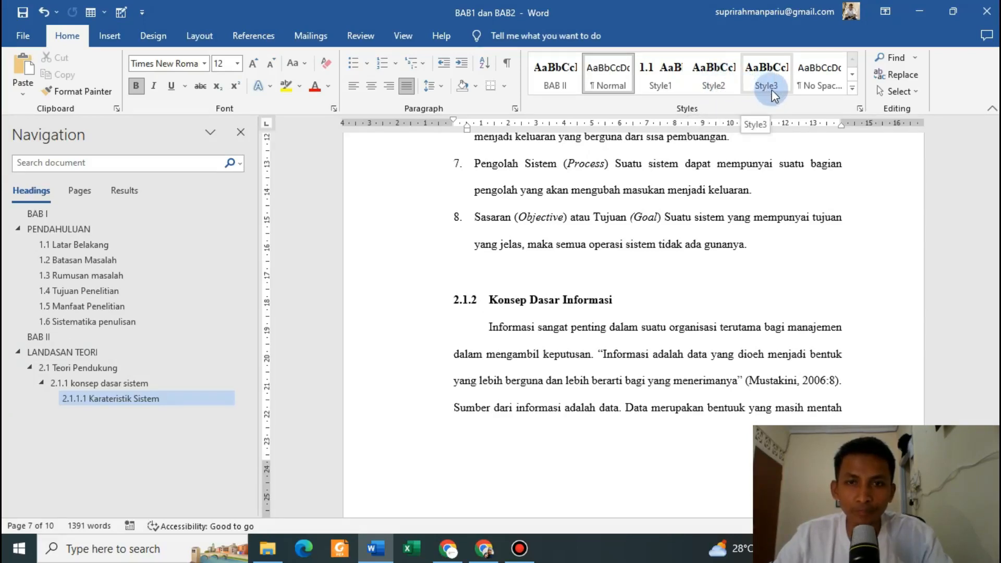
pyautogui.click(715, 89)
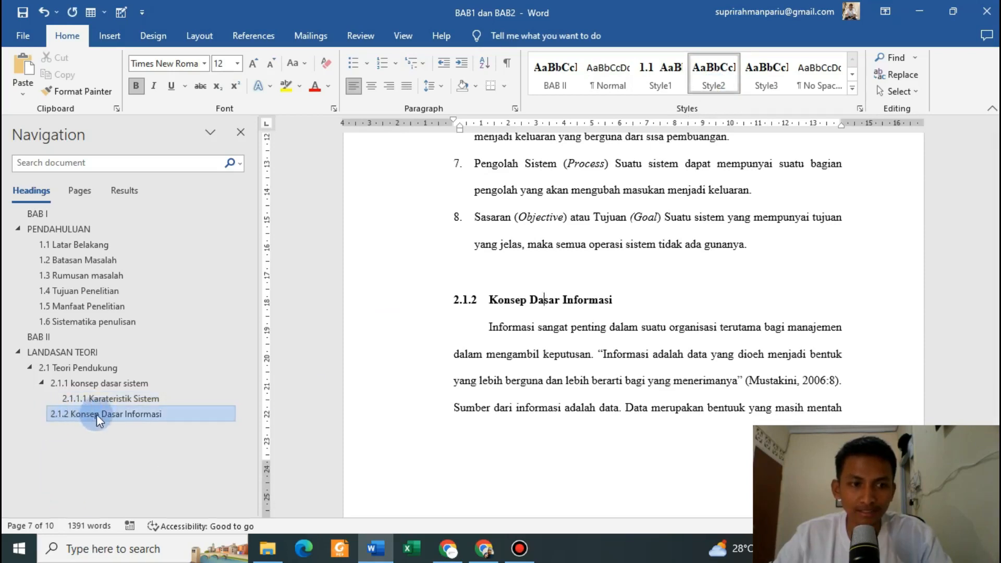
pyautogui.click(83, 383)
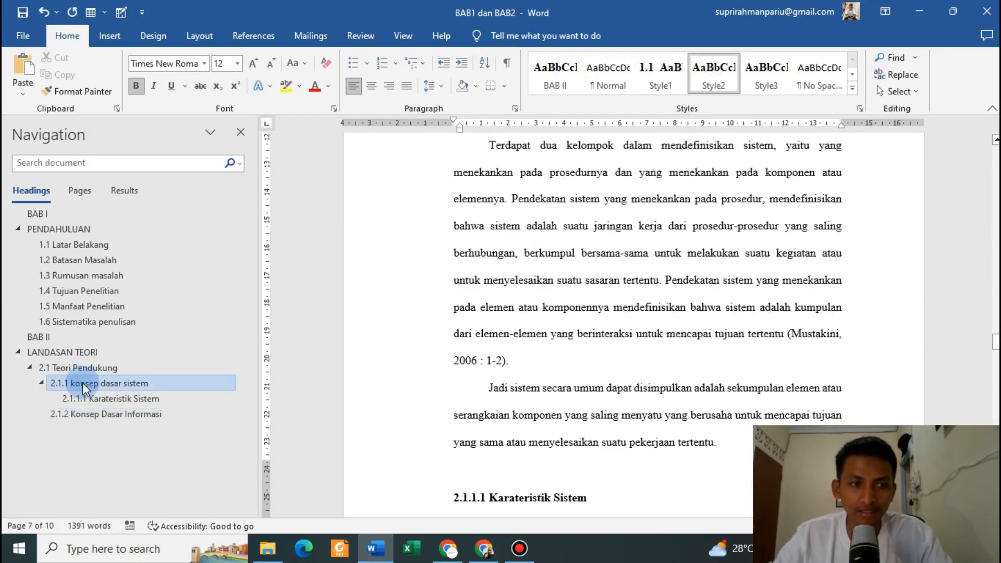
pyautogui.click(86, 414)
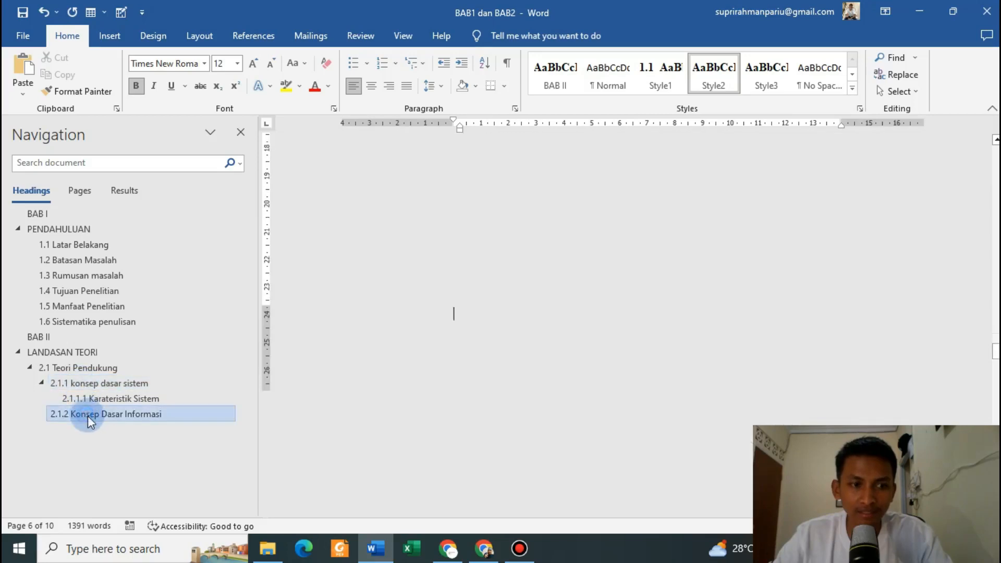
# - Jump between the 2.1.1.1, 2.1.1 and 2.1.2 subheadings from the heading outline and compare them in the text
pyautogui.click(91, 397)
pyautogui.click(92, 383)
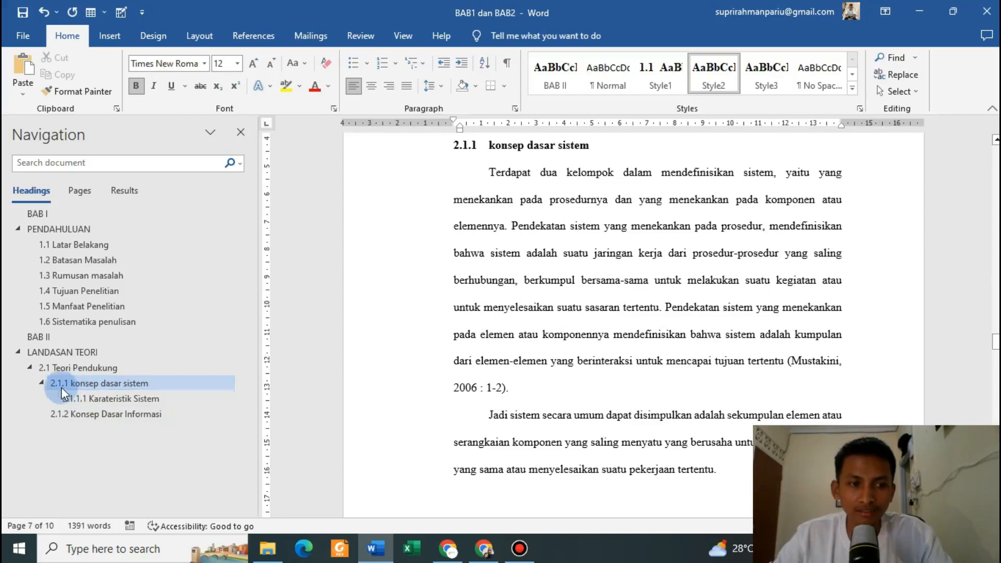
pyautogui.scroll(-4, 464, 385)
pyautogui.scroll(-4, 472, 381)
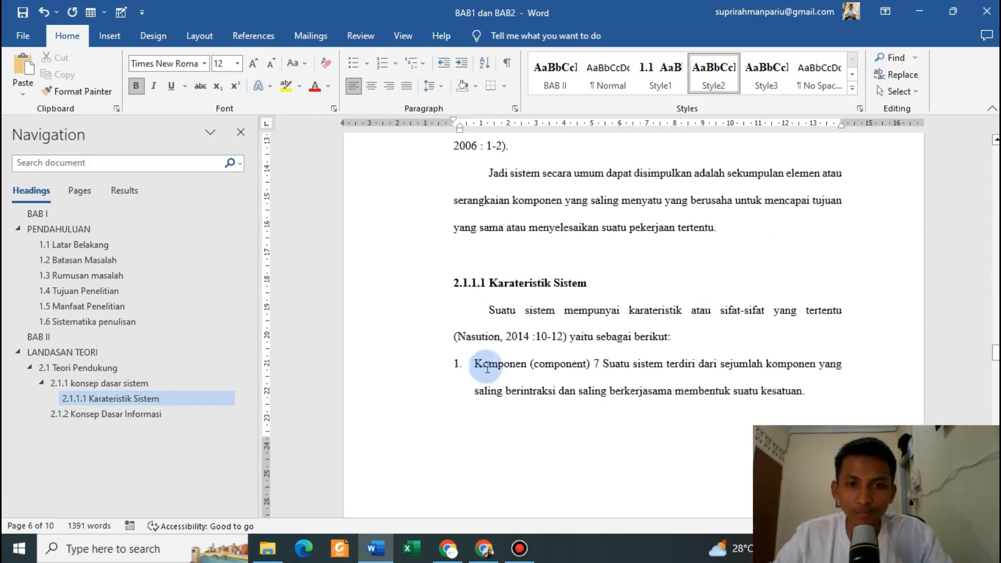
pyautogui.click(89, 417)
pyautogui.click(624, 311)
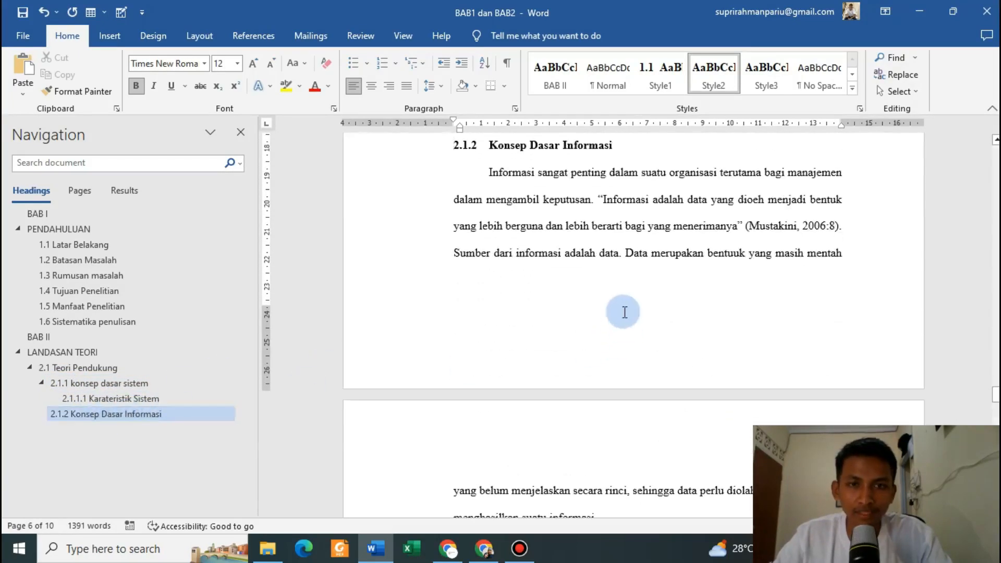
# - Apply Style3 to the 2.1.2.1 Kualitas Informasi subheading and check its outline entry against 2.1.2
pyautogui.scroll(-5, 625, 310)
pyautogui.click(489, 337)
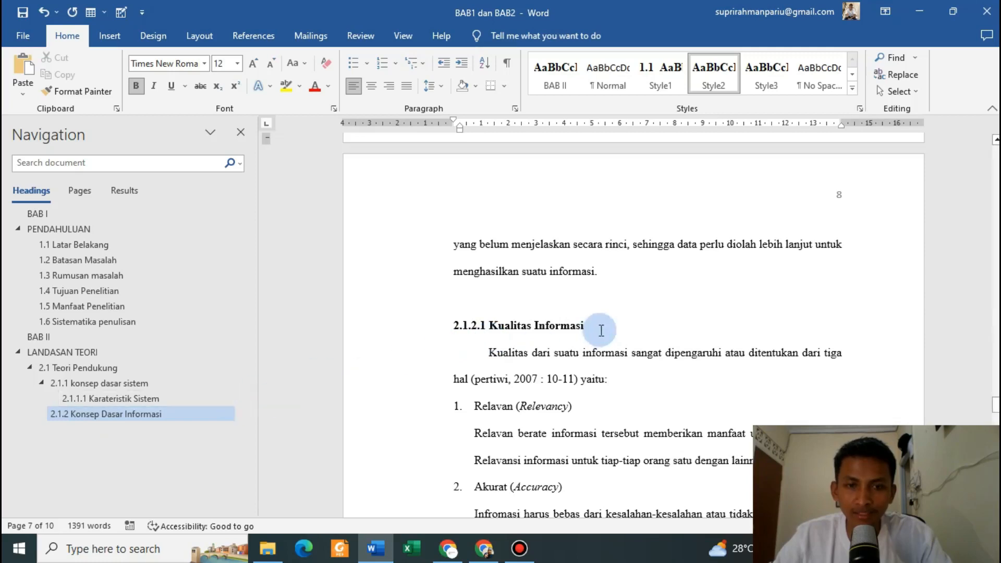
pyautogui.click(566, 326)
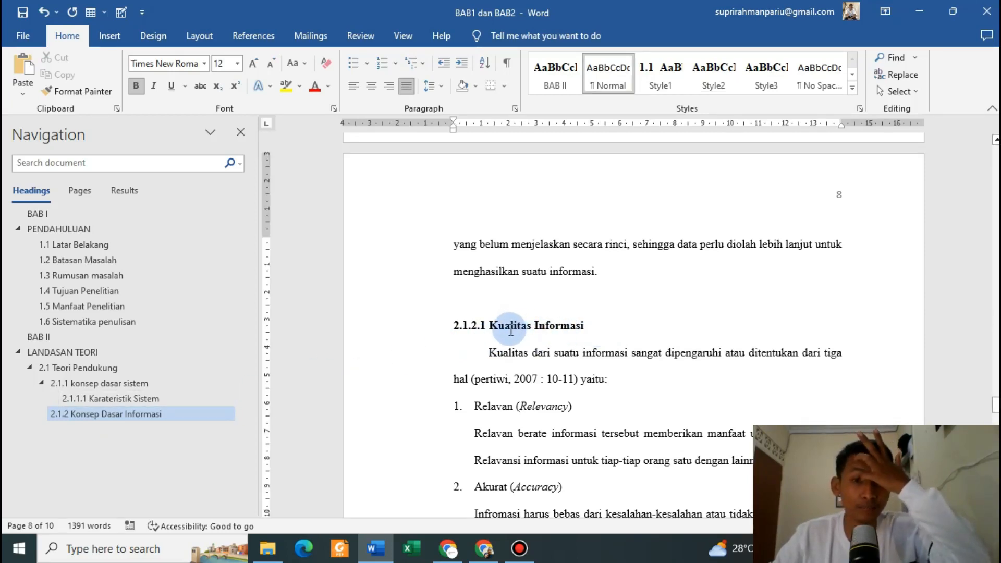
pyautogui.click(567, 325)
pyautogui.click(546, 326)
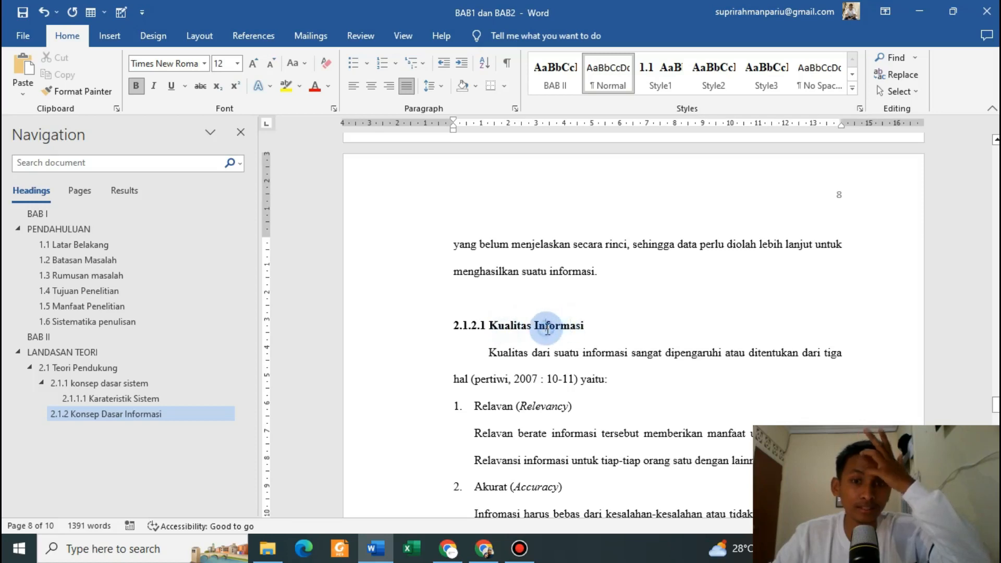
pyautogui.click(763, 90)
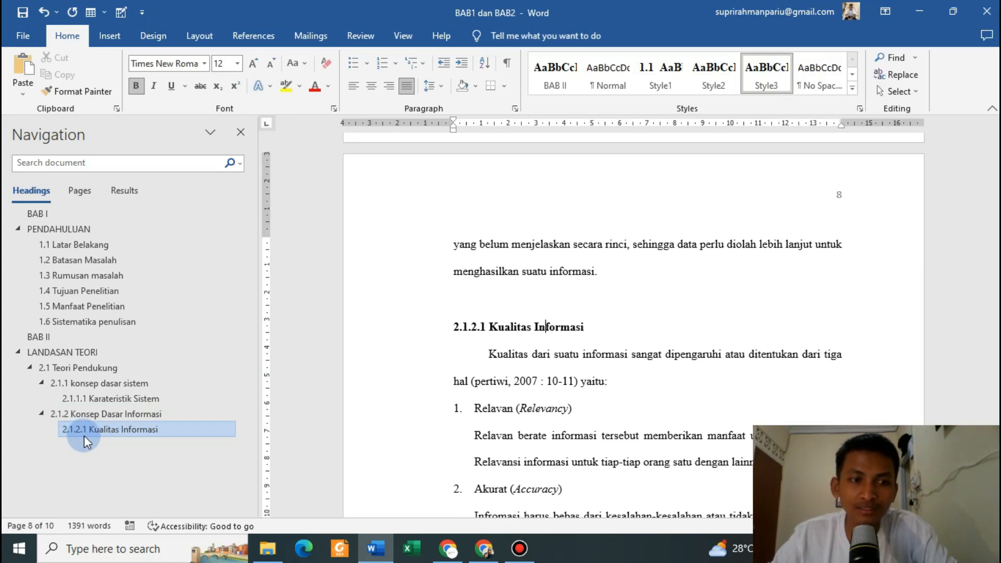
pyautogui.click(59, 420)
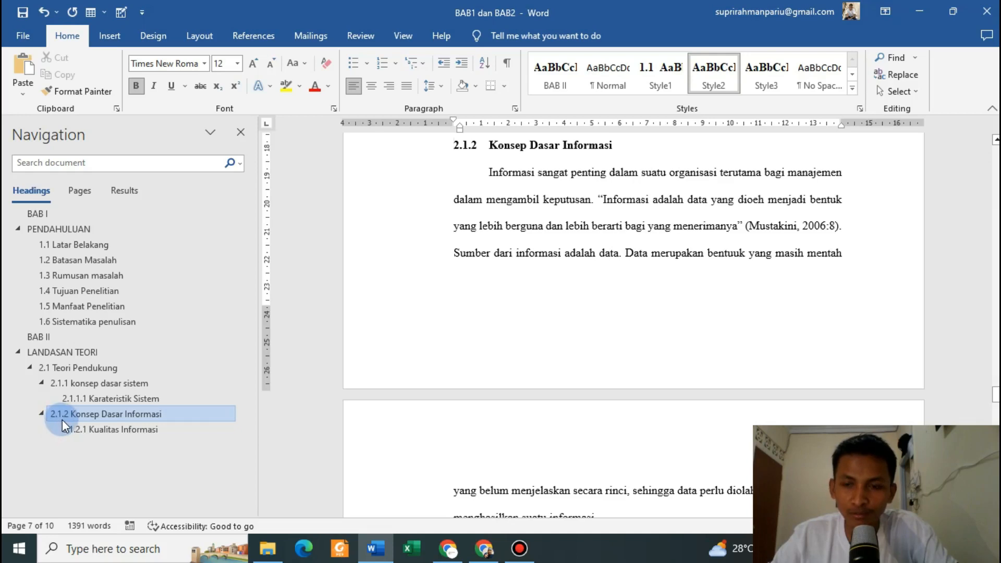
pyautogui.click(109, 428)
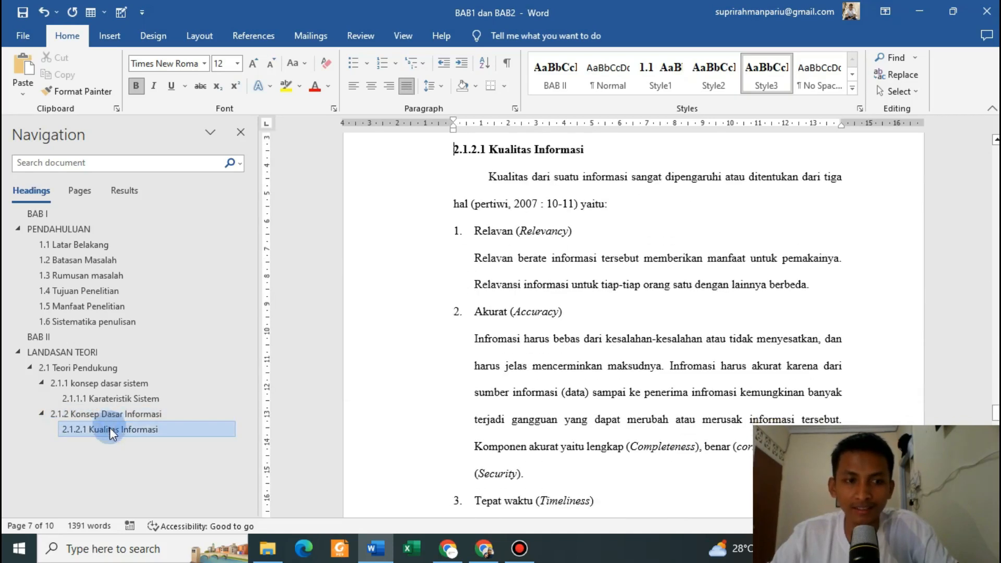
# - Apply Style2 to the 2.1.3 Komponen Sistem Informasi subheading on page 9
pyautogui.scroll(-2, 581, 358)
pyautogui.scroll(-8, 580, 357)
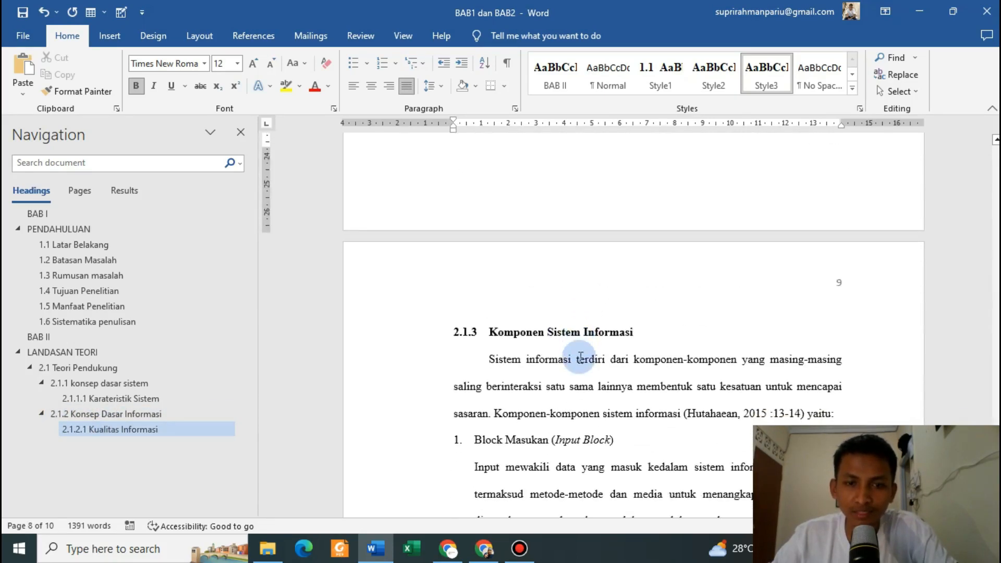
pyautogui.click(551, 339)
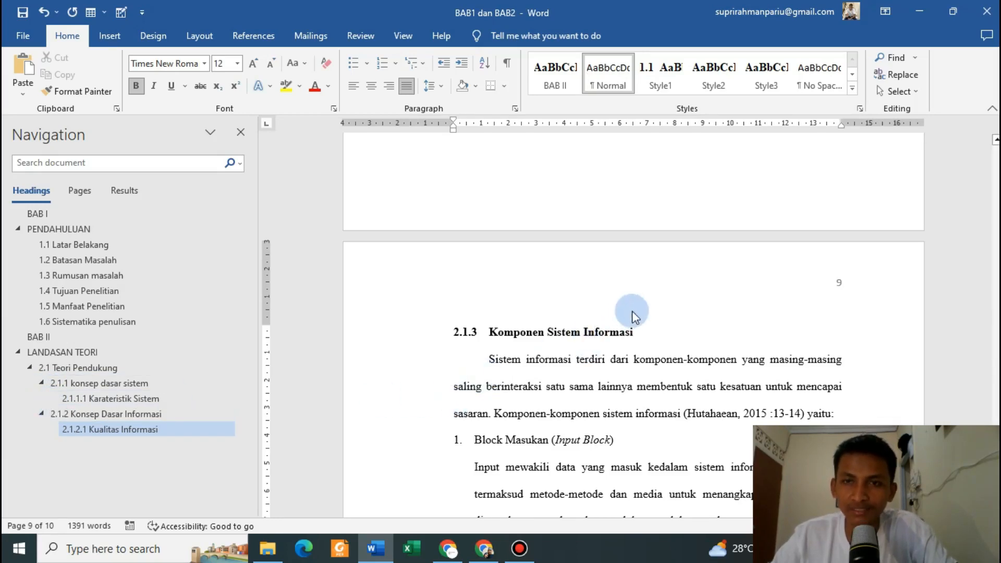
pyautogui.click(725, 87)
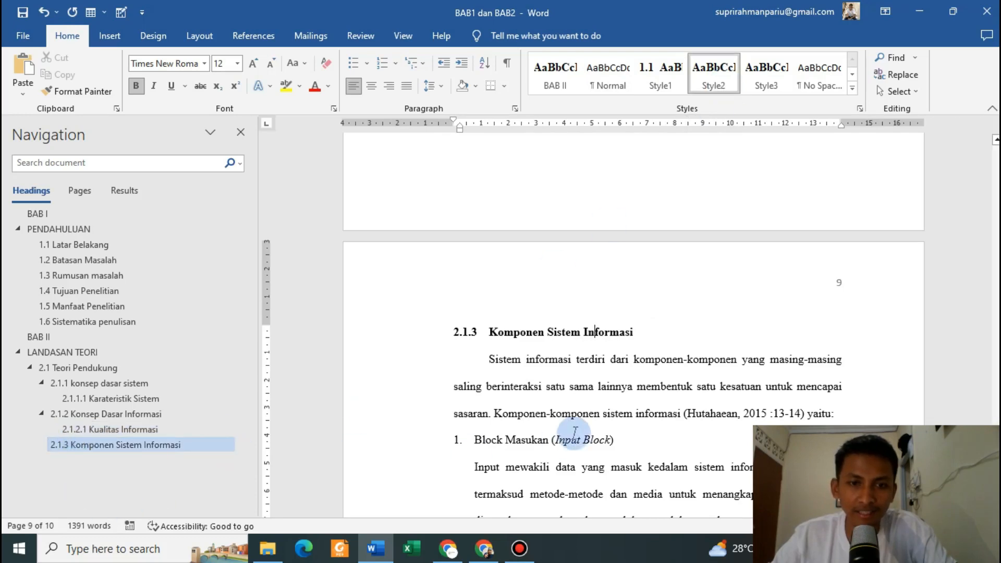
# - Look through the rest of the document for subheadings and end the last Block Kendali paragraph with a full stop
pyautogui.scroll(-10, 574, 434)
pyautogui.scroll(-15, 575, 433)
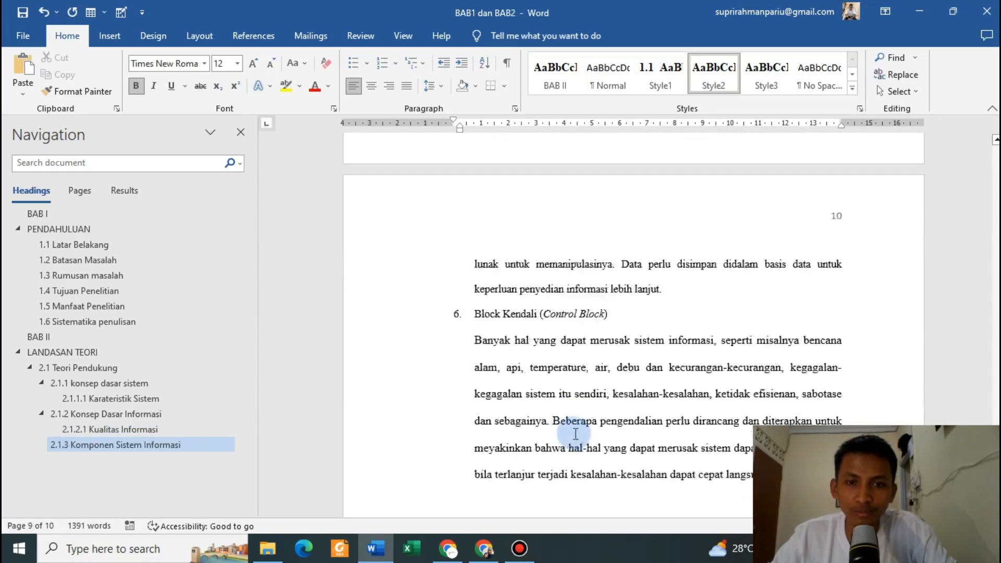
pyautogui.scroll(5, 575, 433)
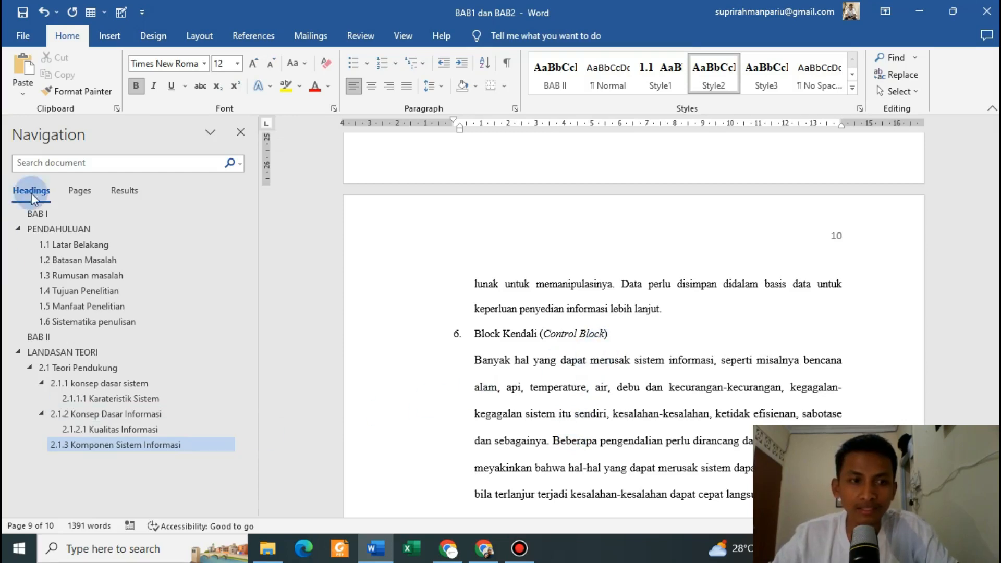
pyautogui.click(565, 363)
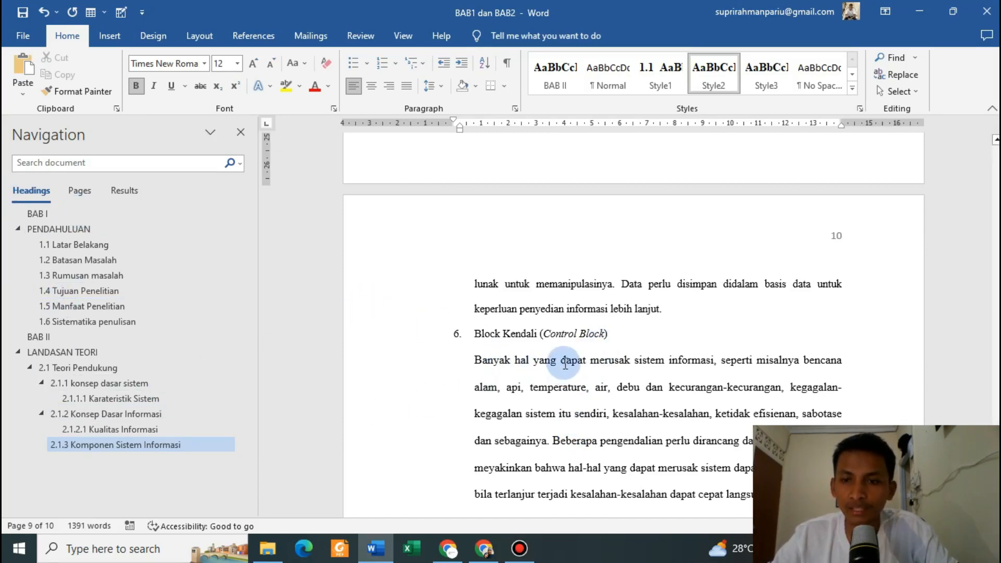
pyautogui.scroll(-6, 665, 307)
pyautogui.scroll(1, 666, 306)
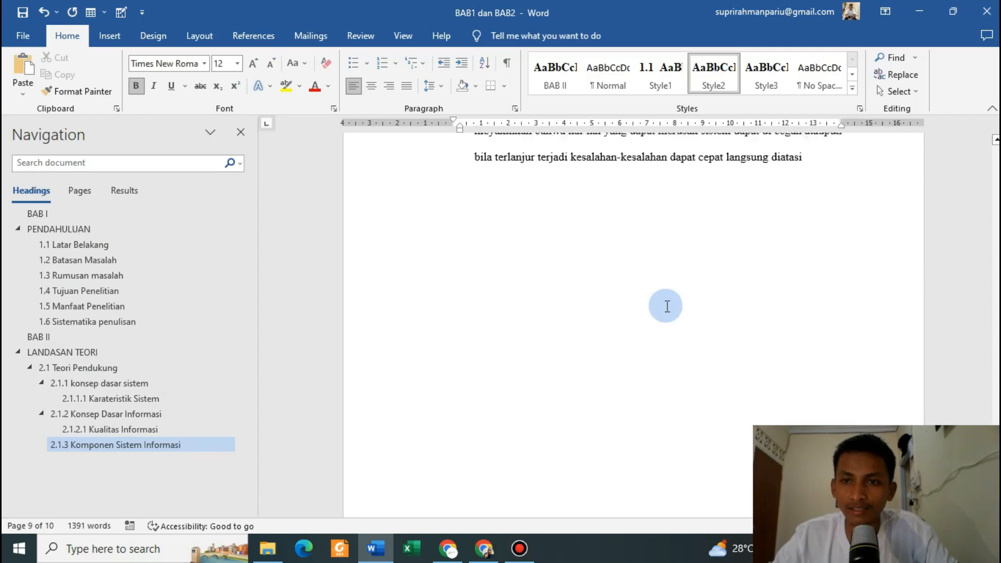
pyautogui.scroll(2, 667, 307)
pyautogui.click(803, 267)
pyautogui.write('.')
# - Add blank lines after the last Block Kendali paragraph until a new page 11 begins, leaving the insertion point there
pyautogui.press('Return')
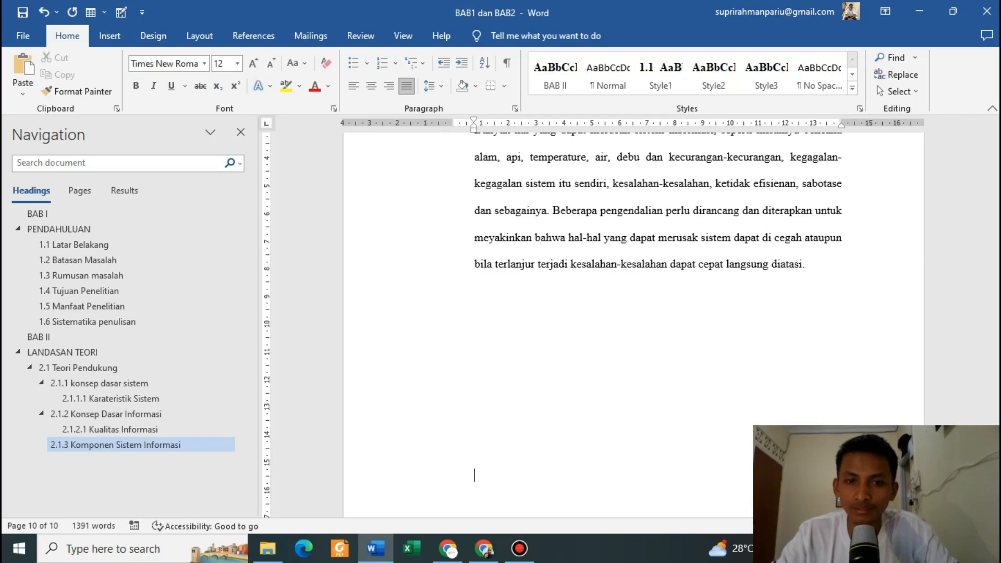
pyautogui.press('Return')
pyautogui.press('Return')
pyautogui.press('Return')
pyautogui.press('Return')
pyautogui.press('Return')
pyautogui.press('Return')
pyautogui.press('Return')
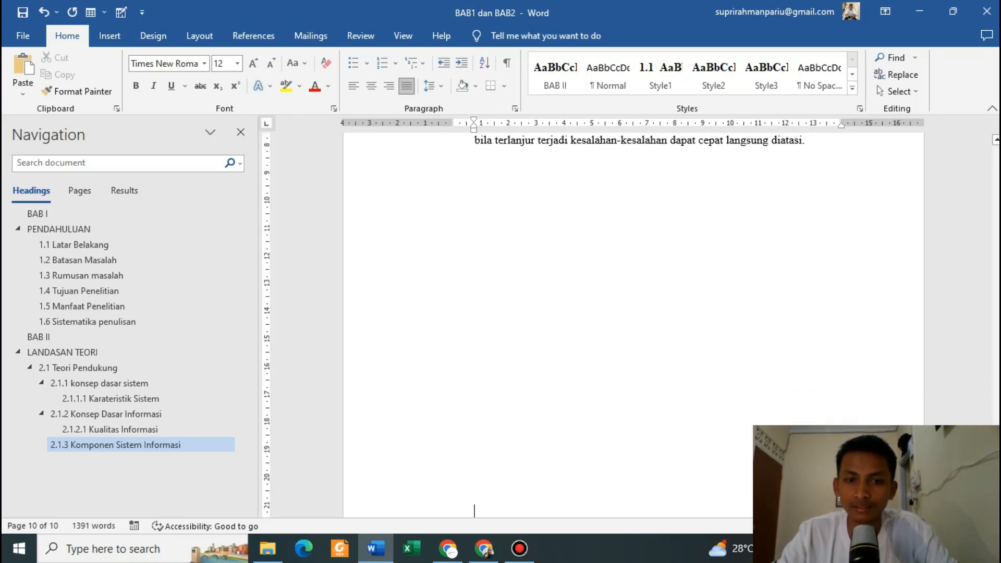
pyautogui.press('Return')
pyautogui.press('Return')
pyautogui.press('Return')
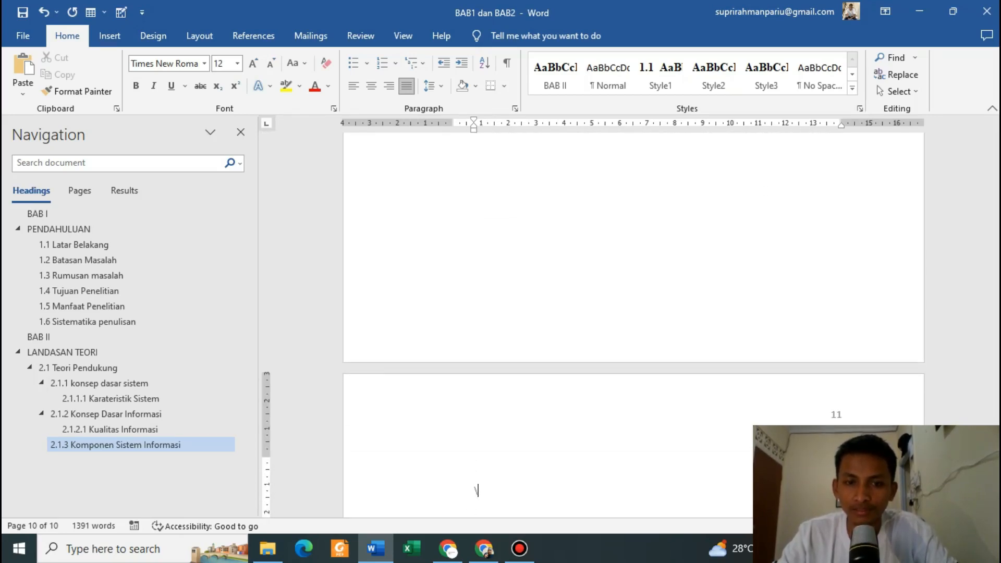
pyautogui.press('BackSpace')
pyautogui.press('Up')
pyautogui.press('Down')
pyautogui.scroll(-3, 459, 330)
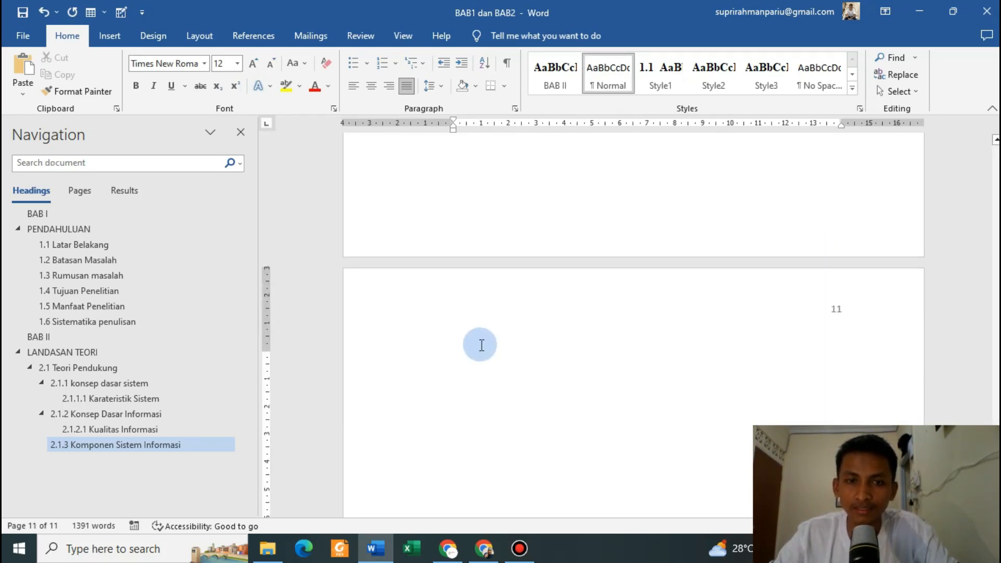
# - Write the title DAFTAR ISI at the start of page 11, centre it and make it bold
pyautogui.write('DA')
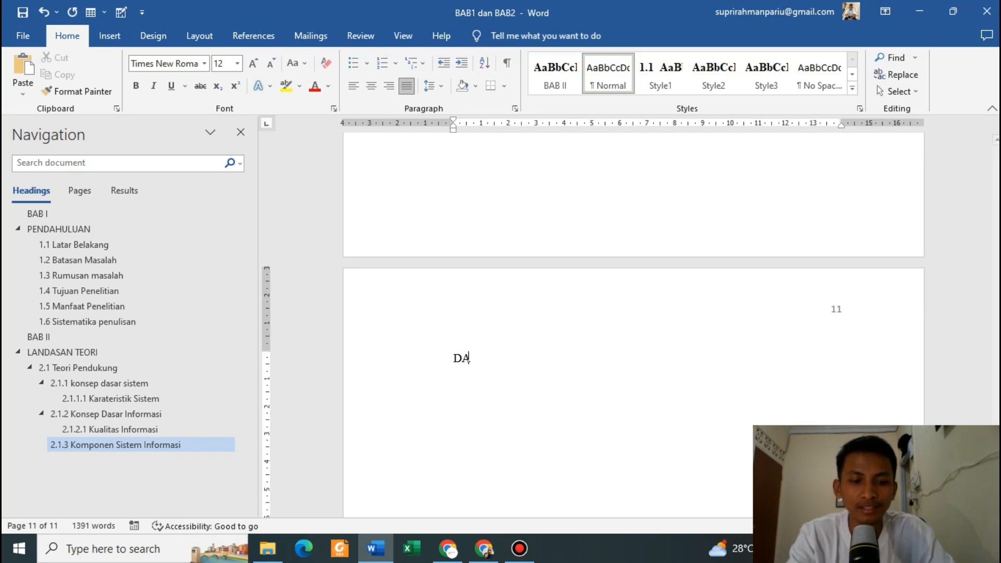
pyautogui.write('FTAR ISI')
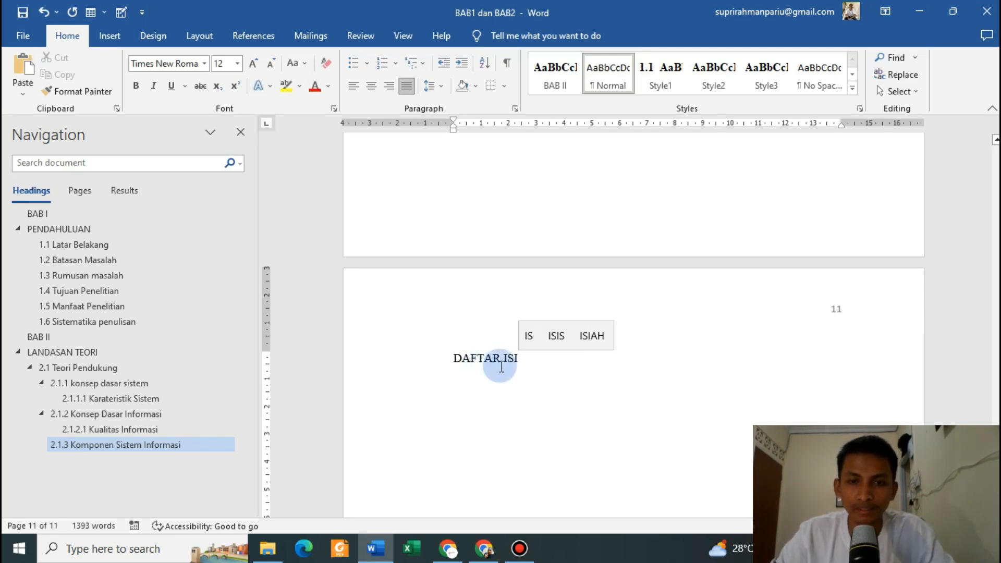
pyautogui.moveTo(520, 359); pyautogui.dragTo(447, 340)
pyautogui.click(373, 86)
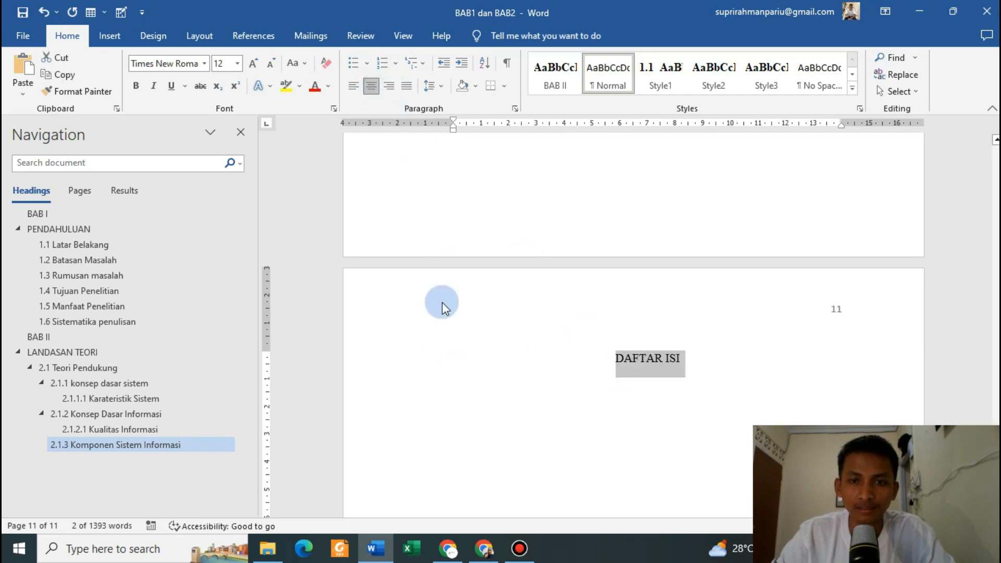
pyautogui.hotkey('ctrl', 'b')
pyautogui.click(667, 358)
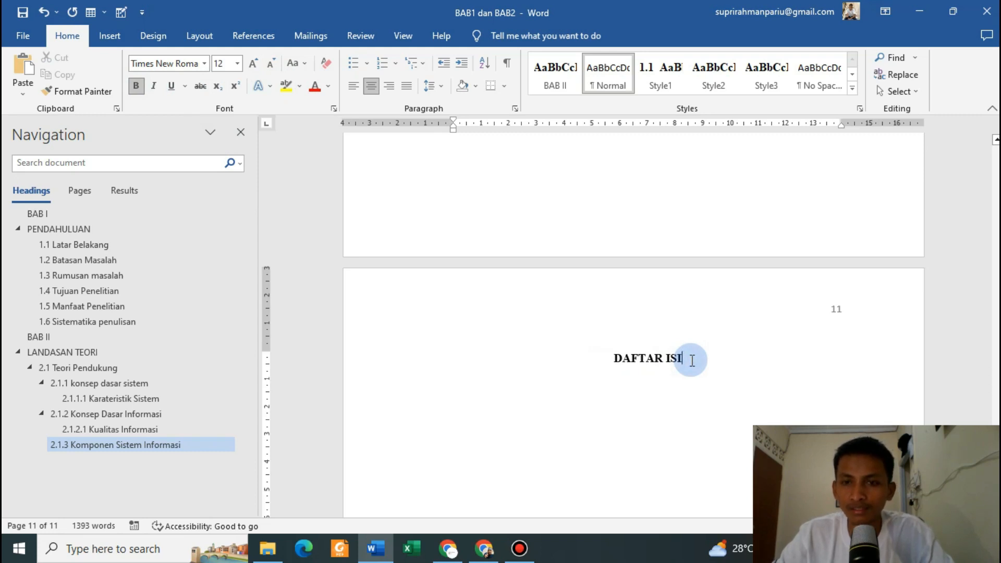
# - Start a left-aligned line below the DAFTAR ISI title and insert an Automatic Table 1 table of contents there
pyautogui.click(692, 360)
pyautogui.hotkey('ctrl', 'l')
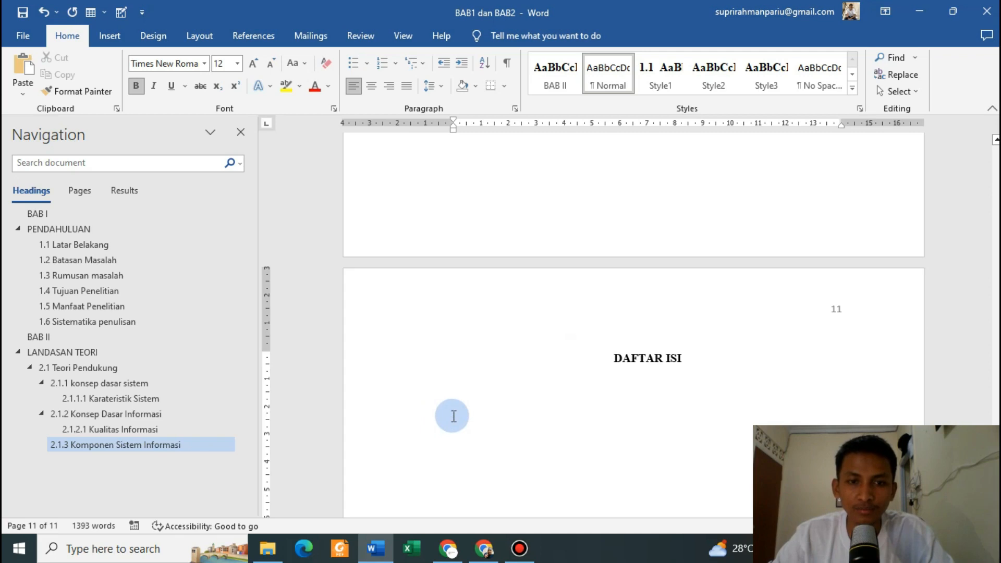
pyautogui.scroll(-3, 449, 411)
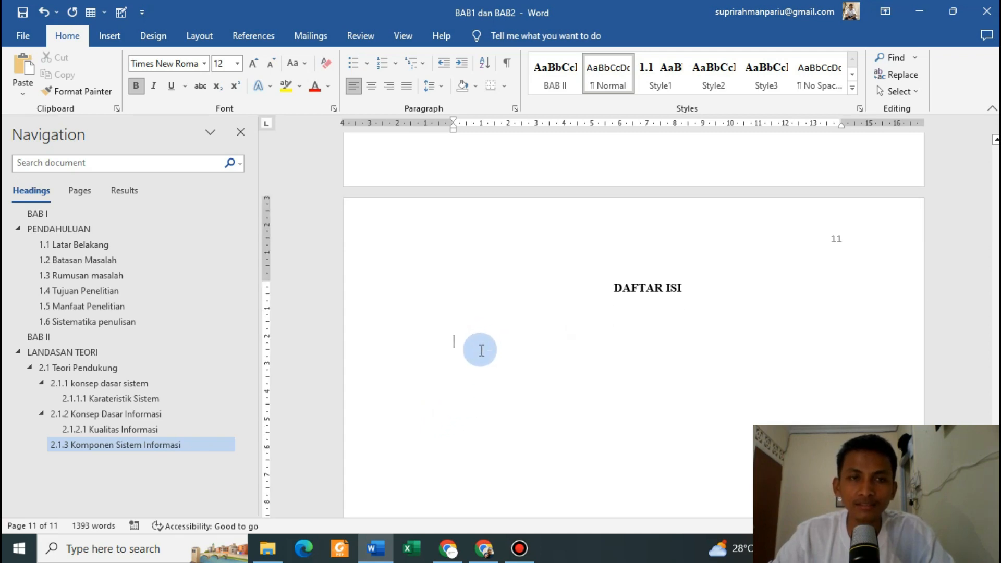
pyautogui.click(251, 36)
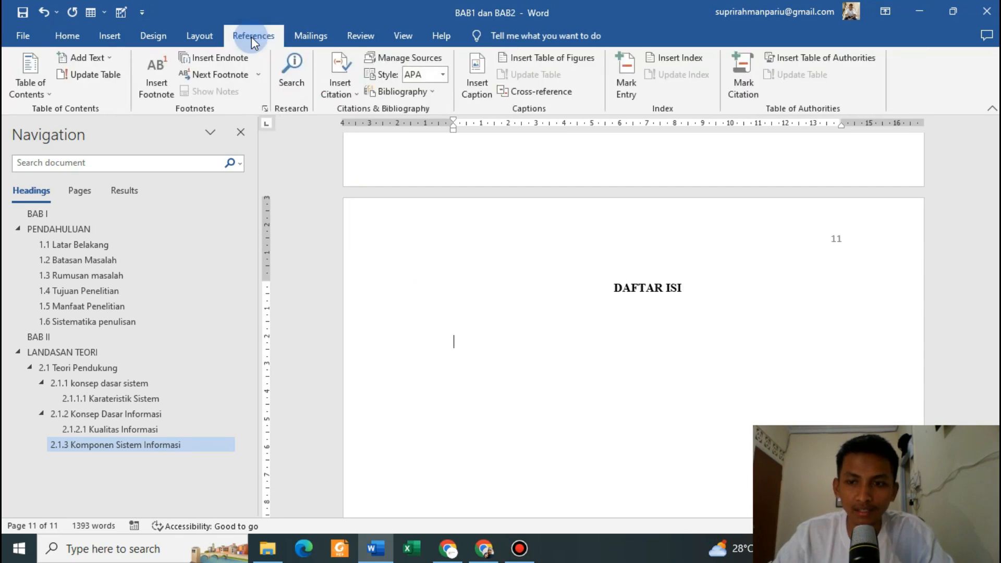
pyautogui.click(49, 96)
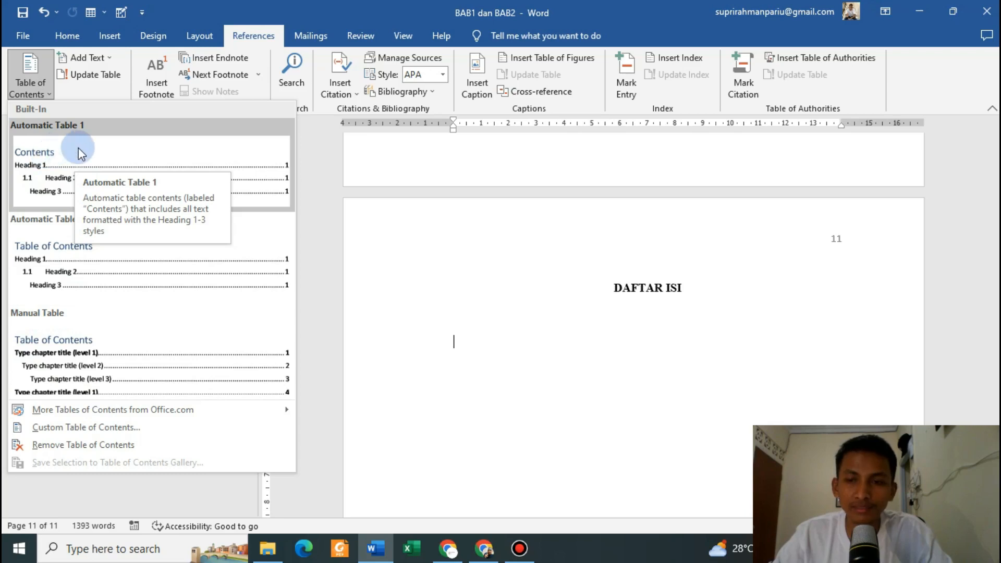
pyautogui.click(58, 175)
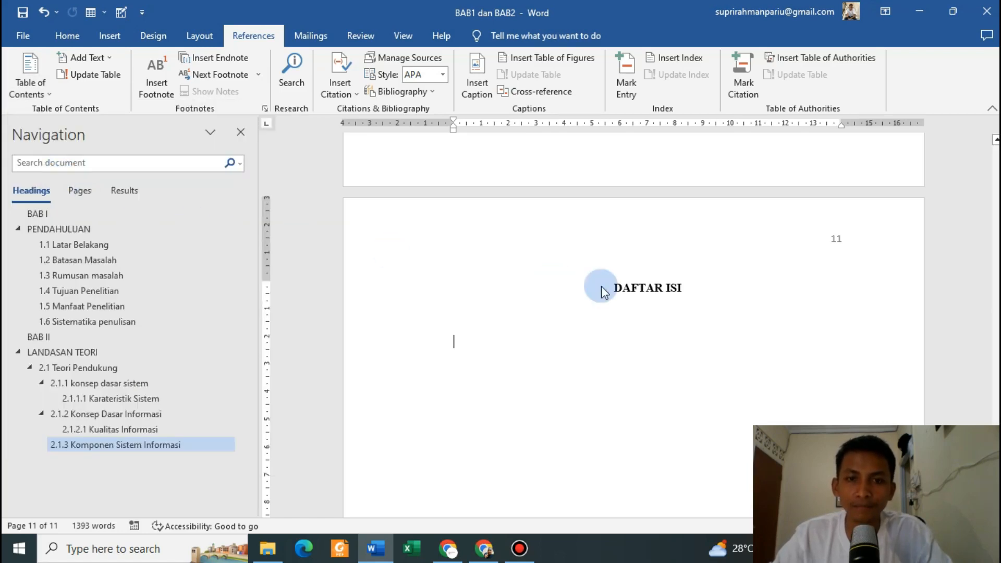
# - Delete the Contents title from the table of contents and remove a blank line beneath DAFTAR ISI
pyautogui.scroll(5, 602, 287)
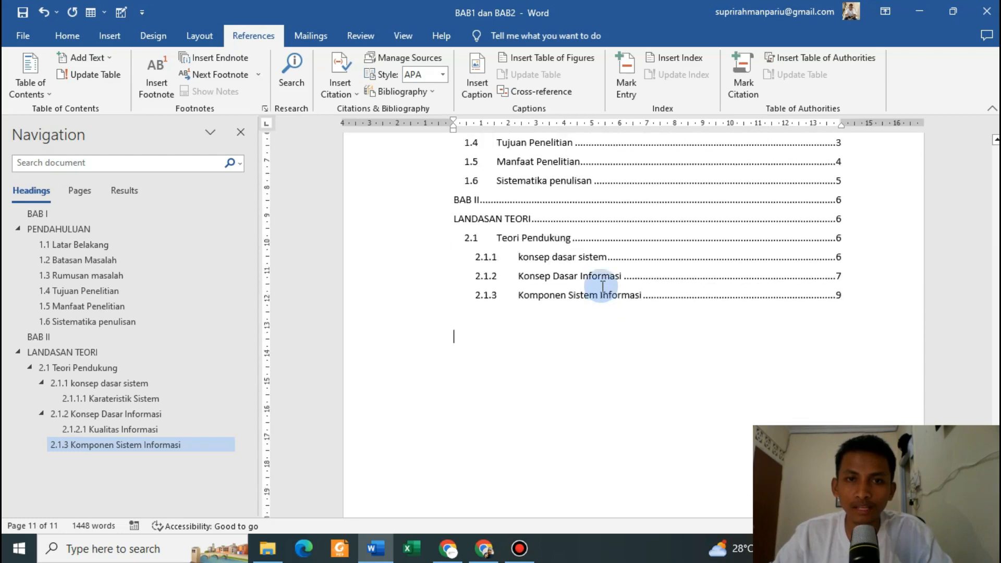
pyautogui.scroll(3, 602, 287)
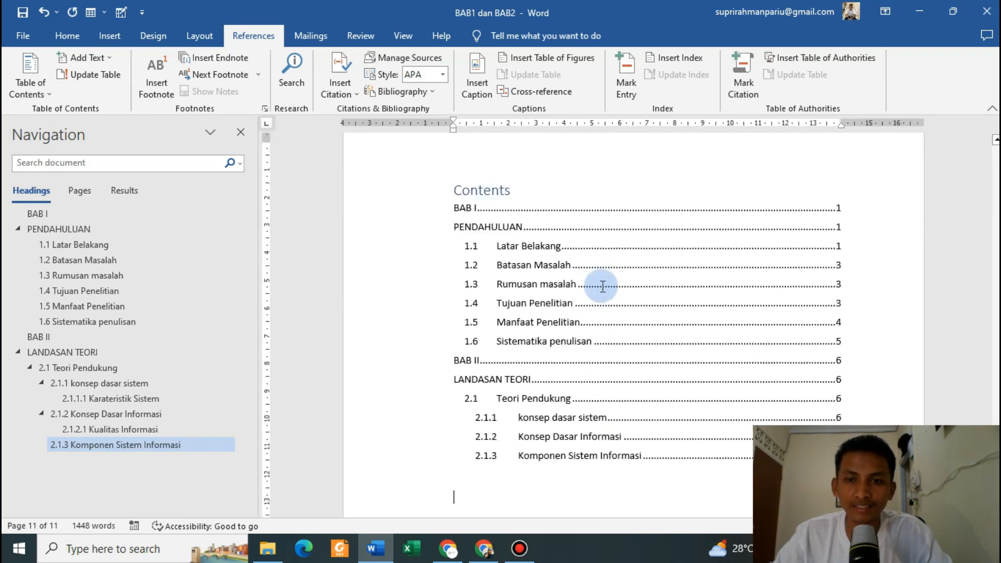
pyautogui.click(507, 241)
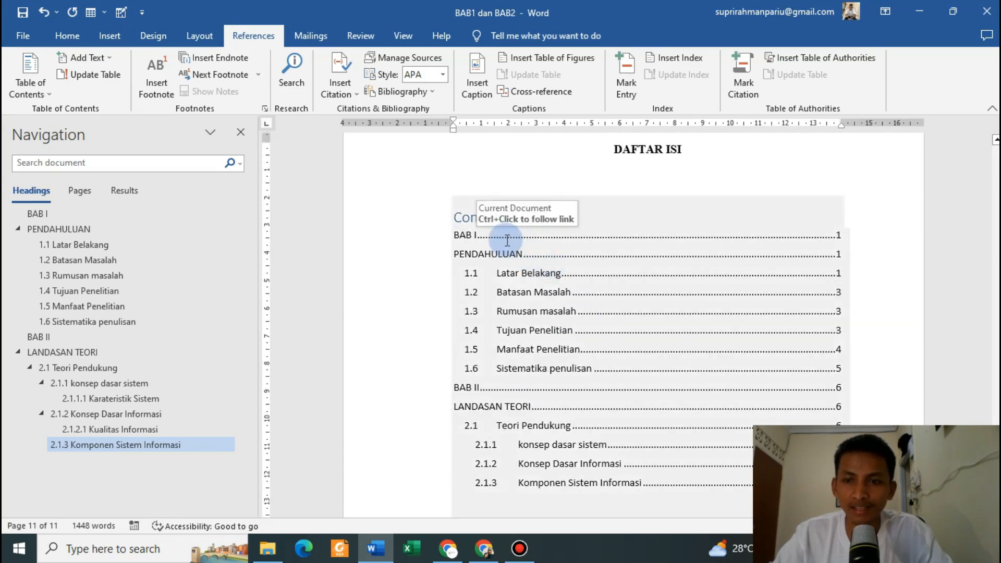
pyautogui.click(499, 217)
pyautogui.moveTo(510, 219); pyautogui.dragTo(443, 217)
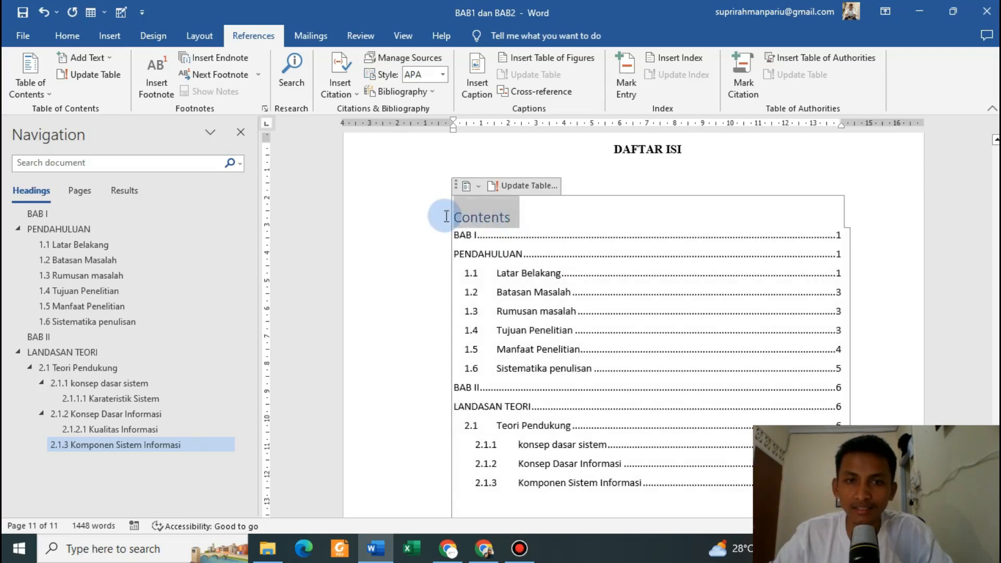
pyautogui.press('BackSpace')
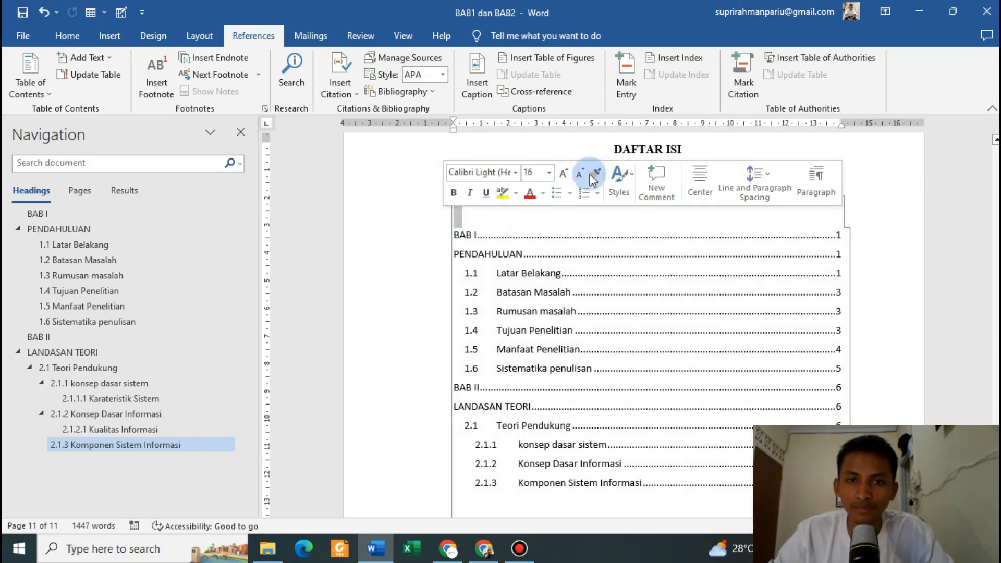
pyautogui.click(616, 175)
pyautogui.press('BackSpace')
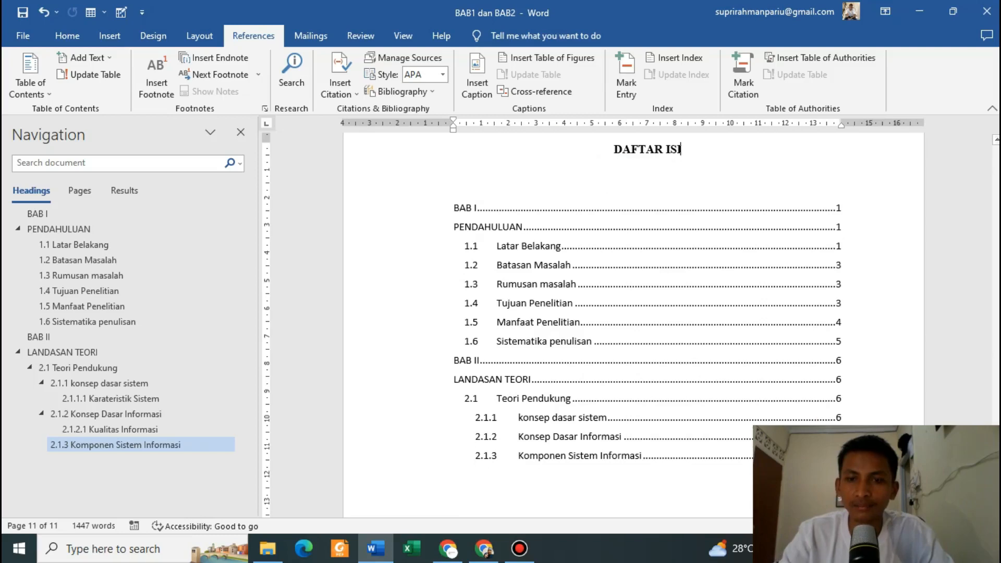
# - Review the entries and page numbers under DAFTAR ISI and select the 1.4 Tujuan Penelitian entry
pyautogui.scroll(2, 608, 290)
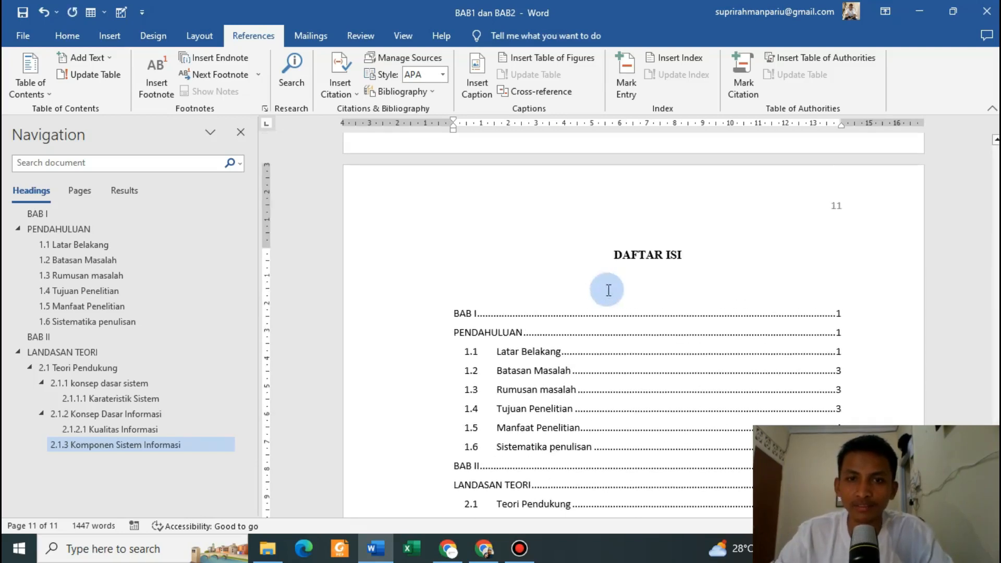
pyautogui.scroll(-1, 608, 291)
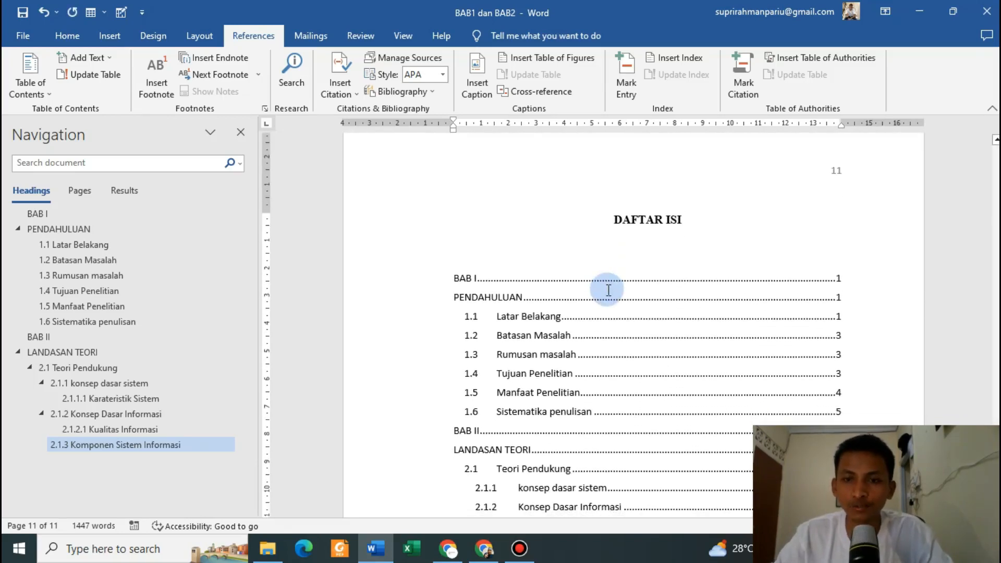
pyautogui.scroll(-1, 608, 290)
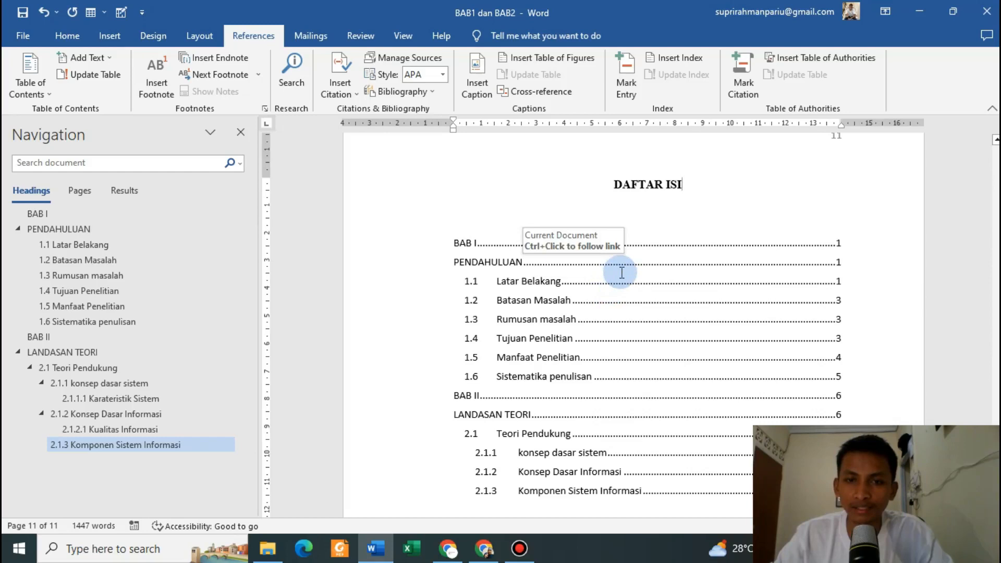
pyautogui.click(624, 282)
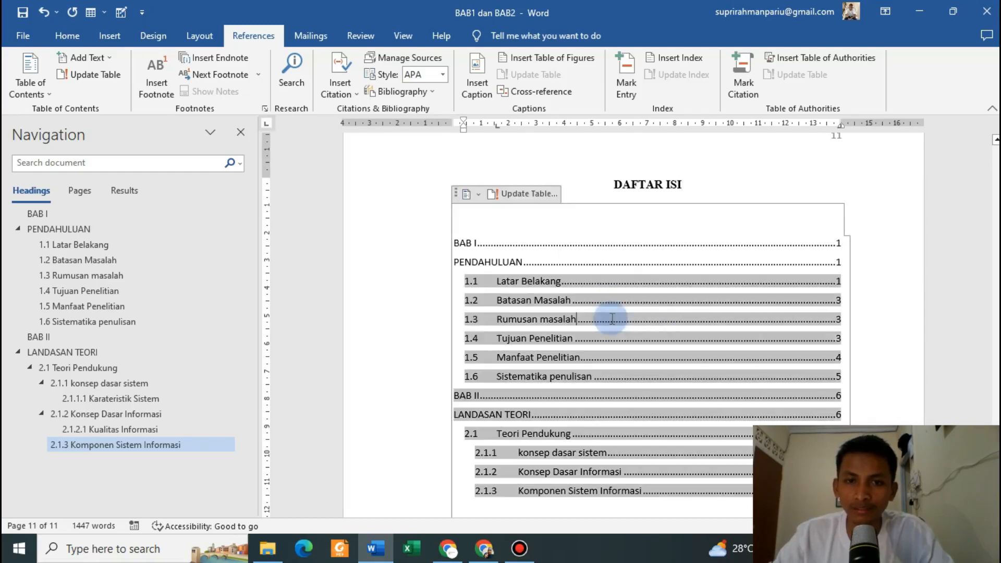
pyautogui.click(421, 347)
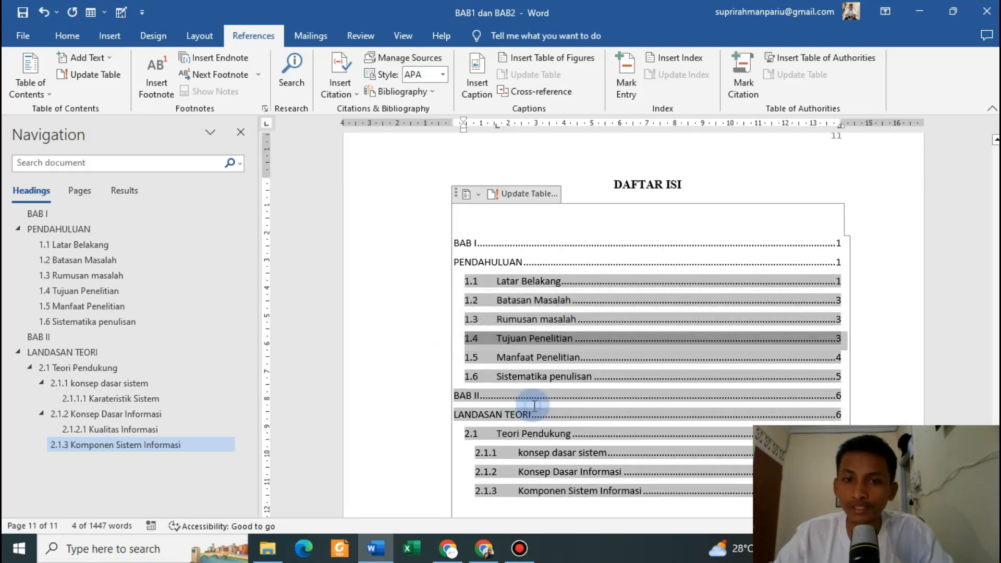